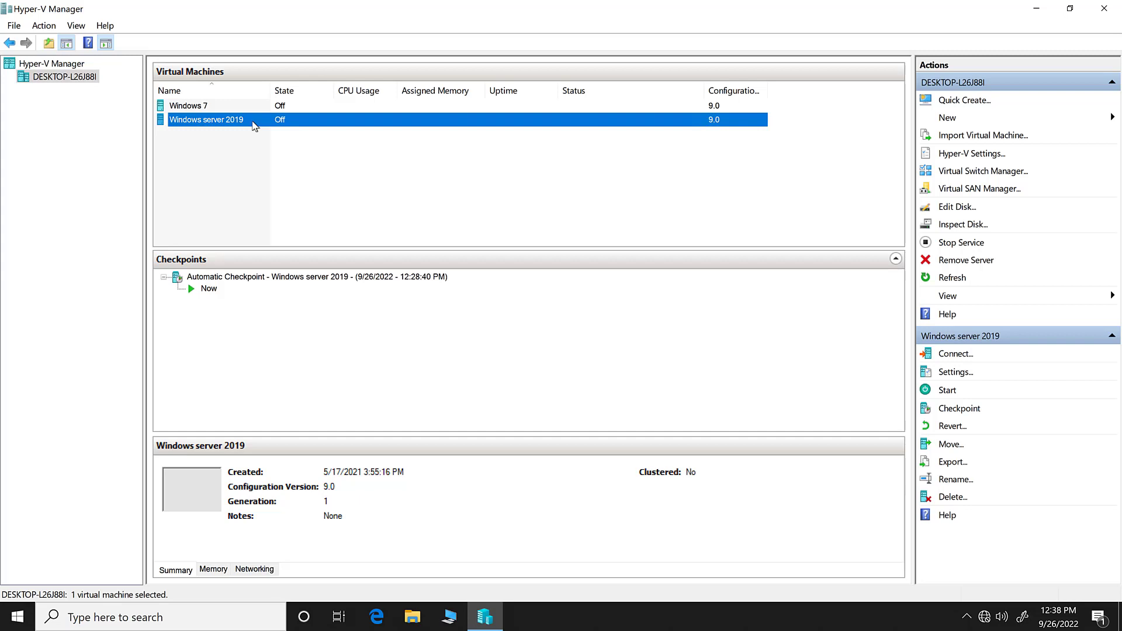
Start exporting the Windows server 2019 virtual machine and browse for a location to save its files.
right_click(254, 126)
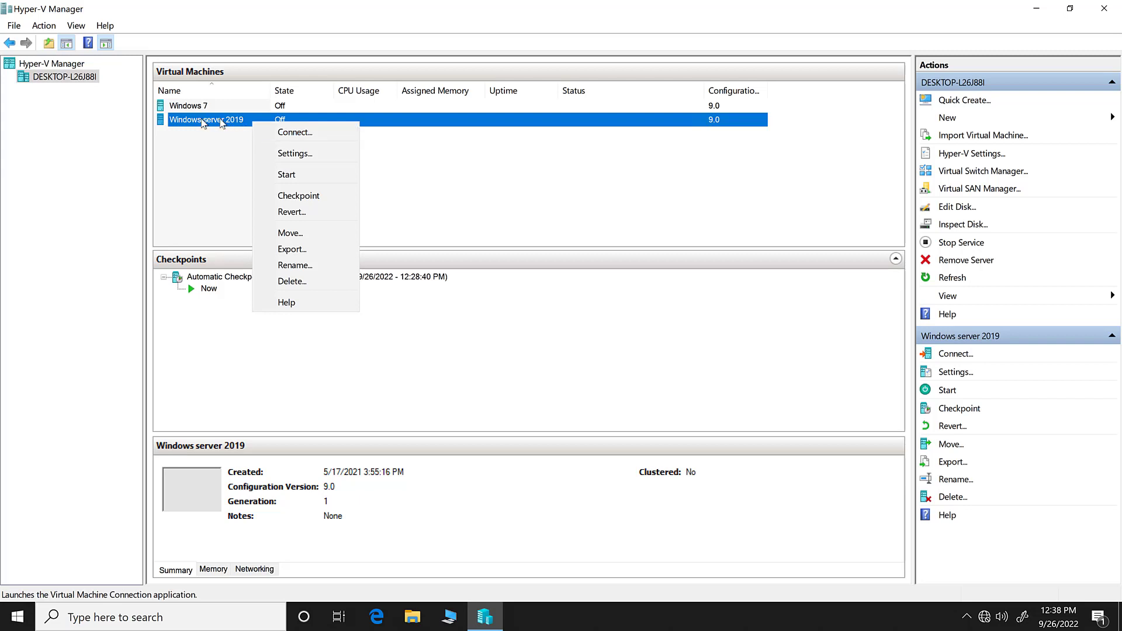
left_click(296, 250)
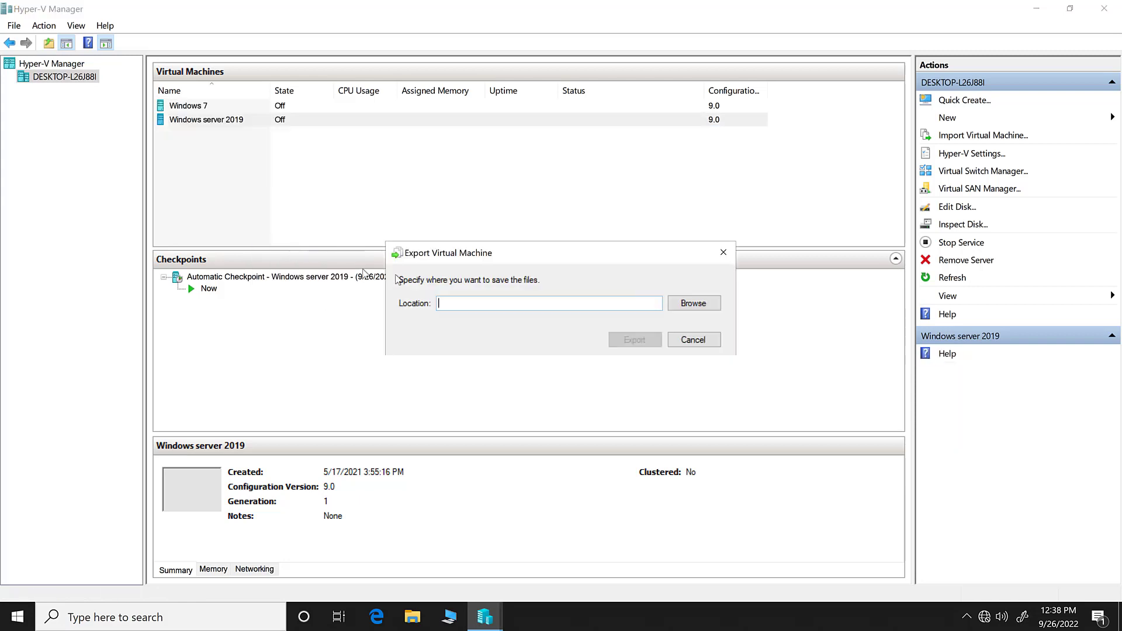
left_click(689, 304)
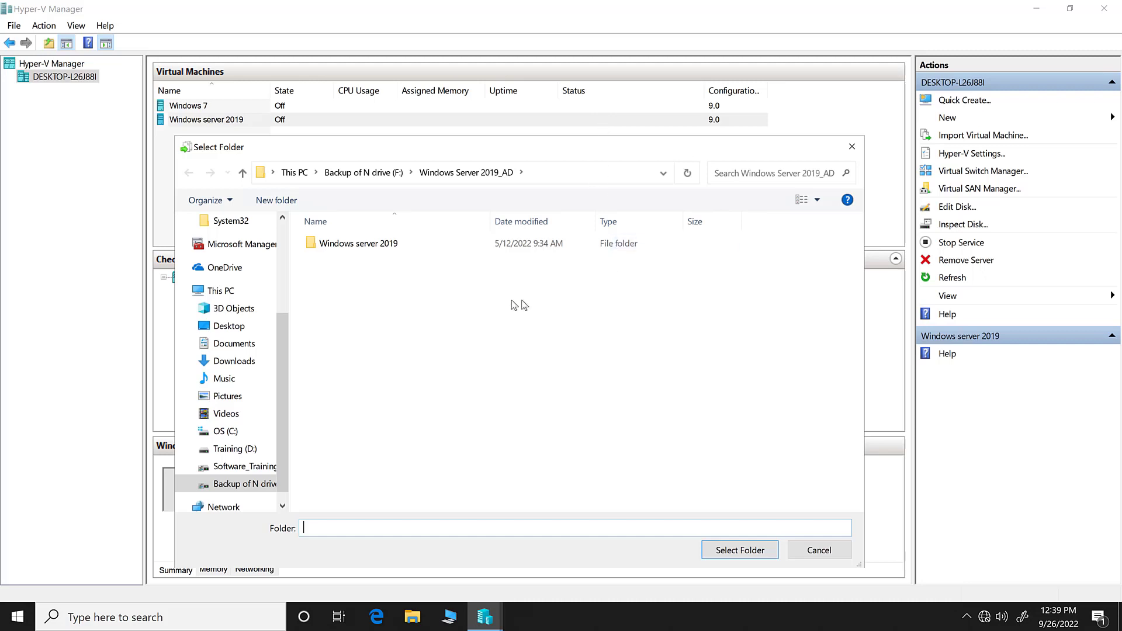
Inspect the properties of the existing Windows server 2019 backup folder and cancel the export.
left_click(416, 248)
right_click(416, 248)
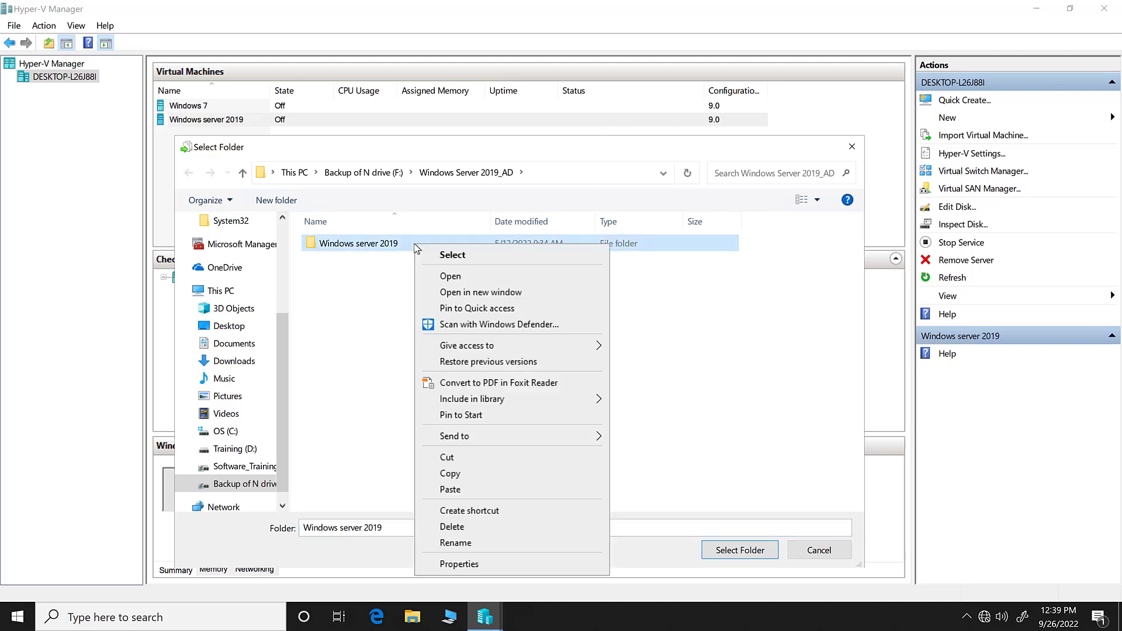
left_click(507, 566)
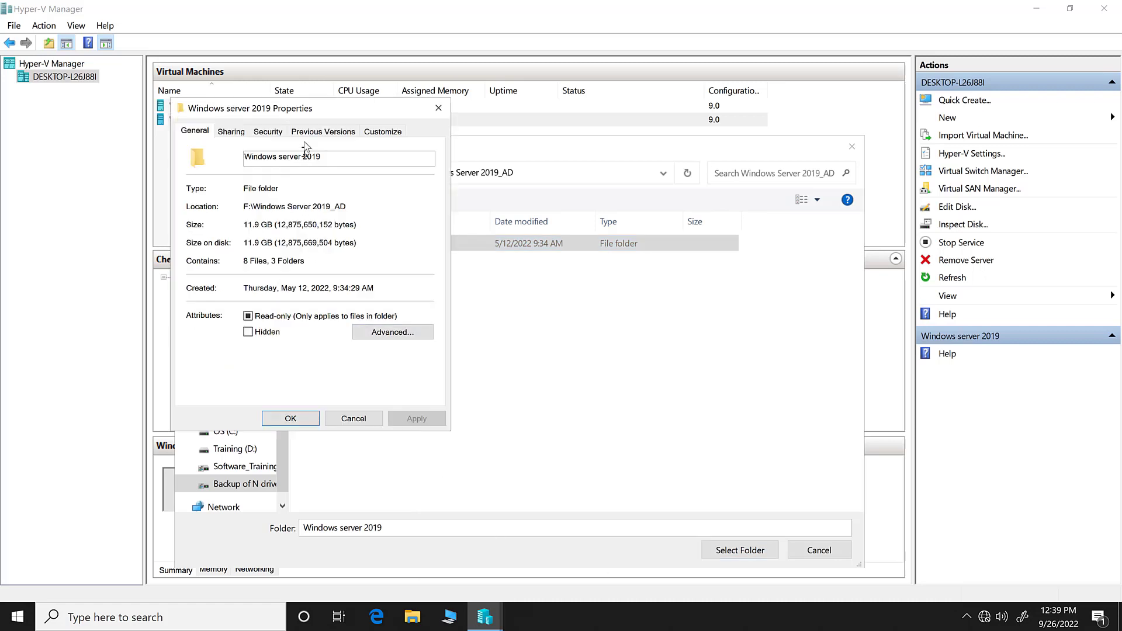
left_click_drag(314, 108, 527, 129)
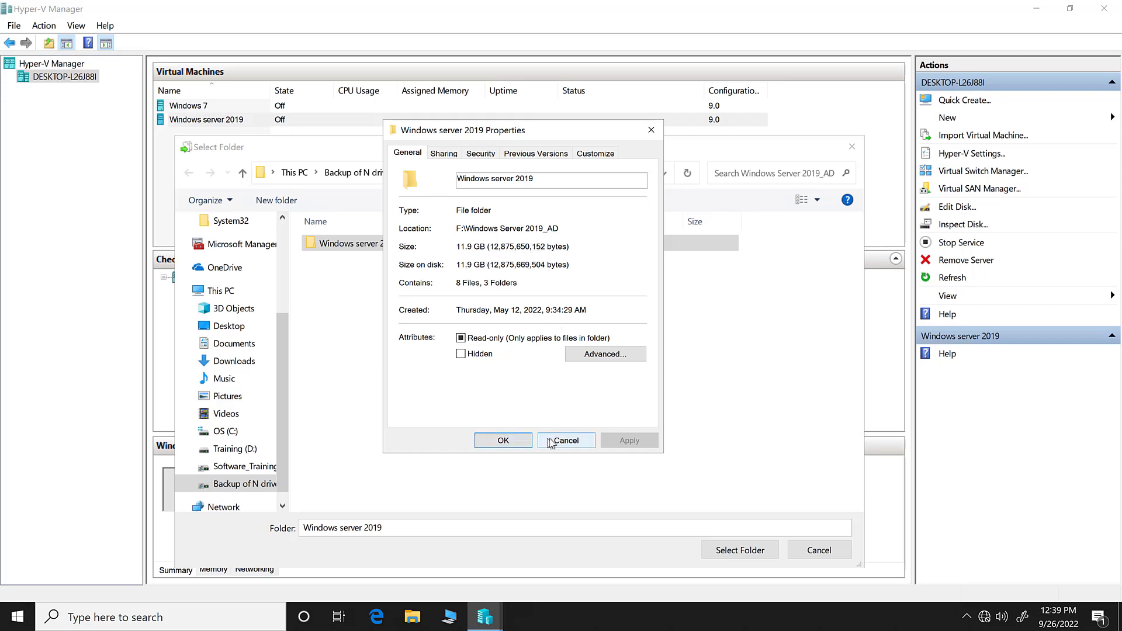
left_click(566, 440)
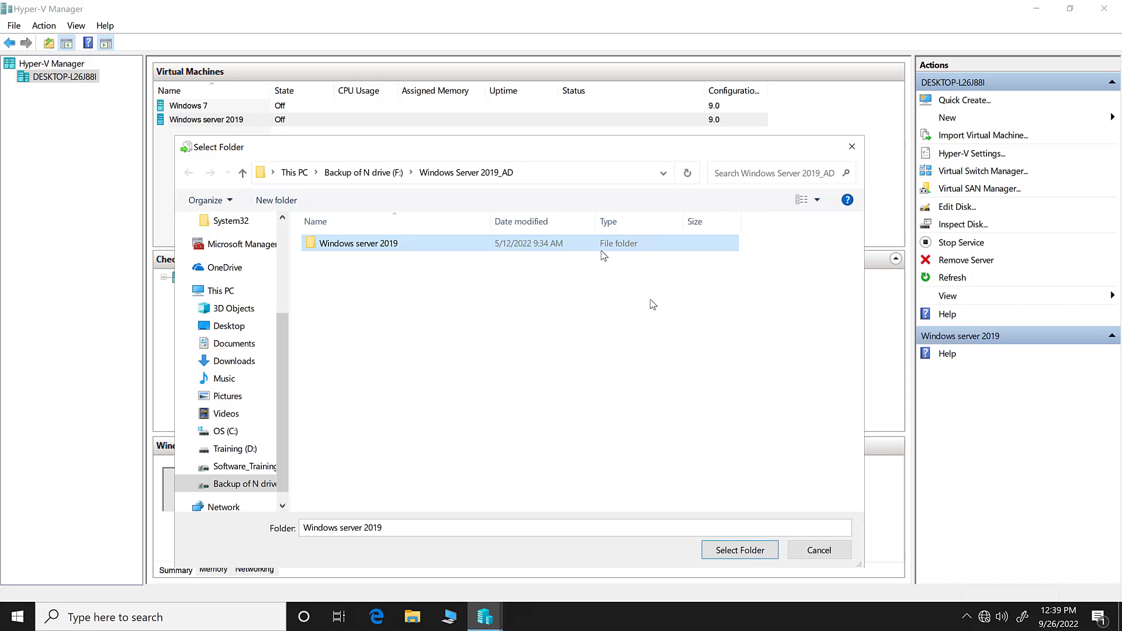
left_click(816, 553)
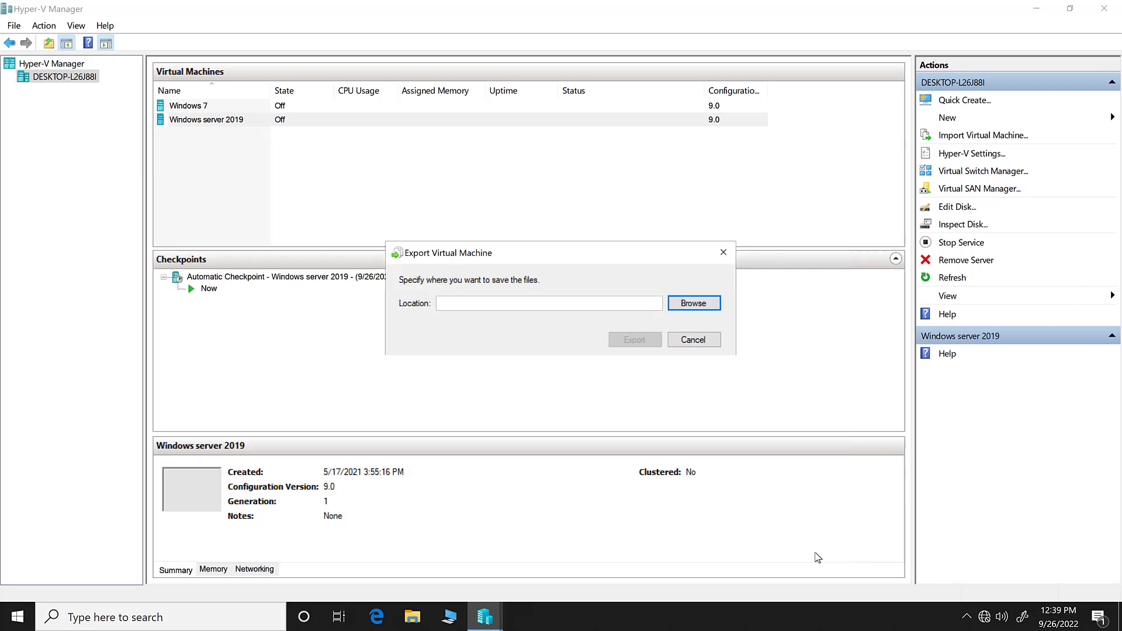
left_click(679, 338)
Minimise the current remote session and start a Remote Desktop connection to 192.168.210.84.
mouse_move(597, 3)
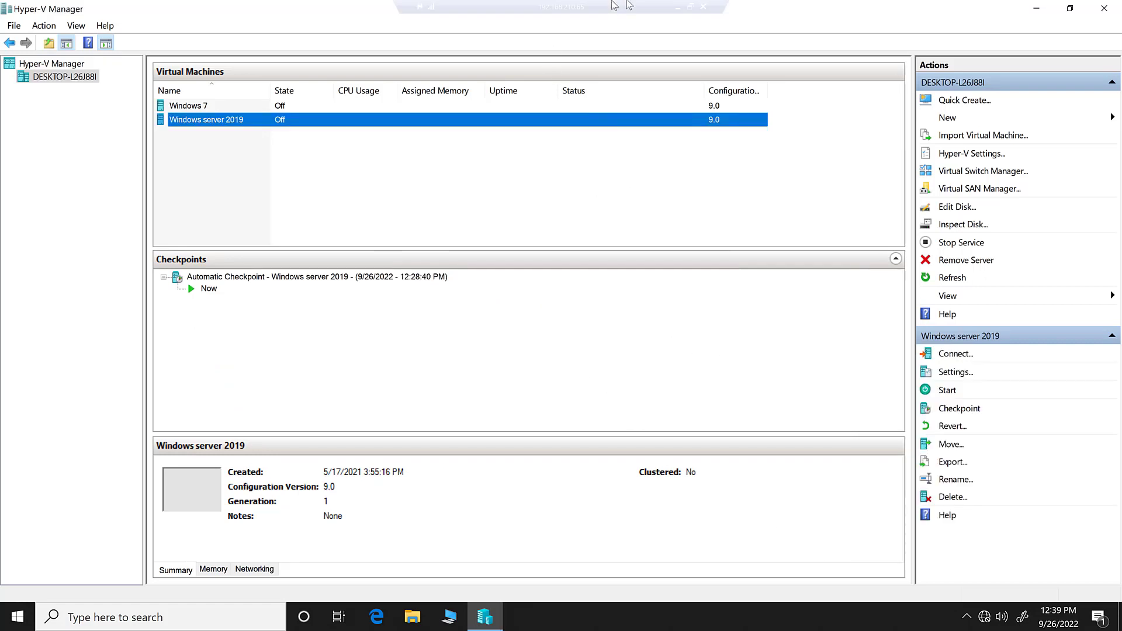
left_click(676, 7)
key("super+r")
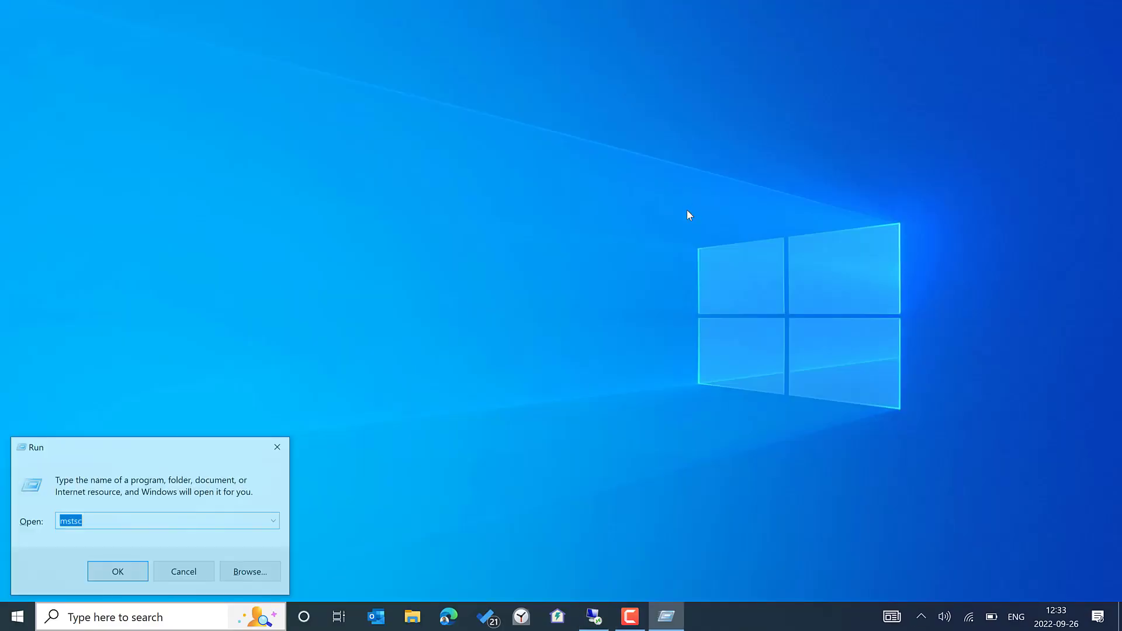
key("Return")
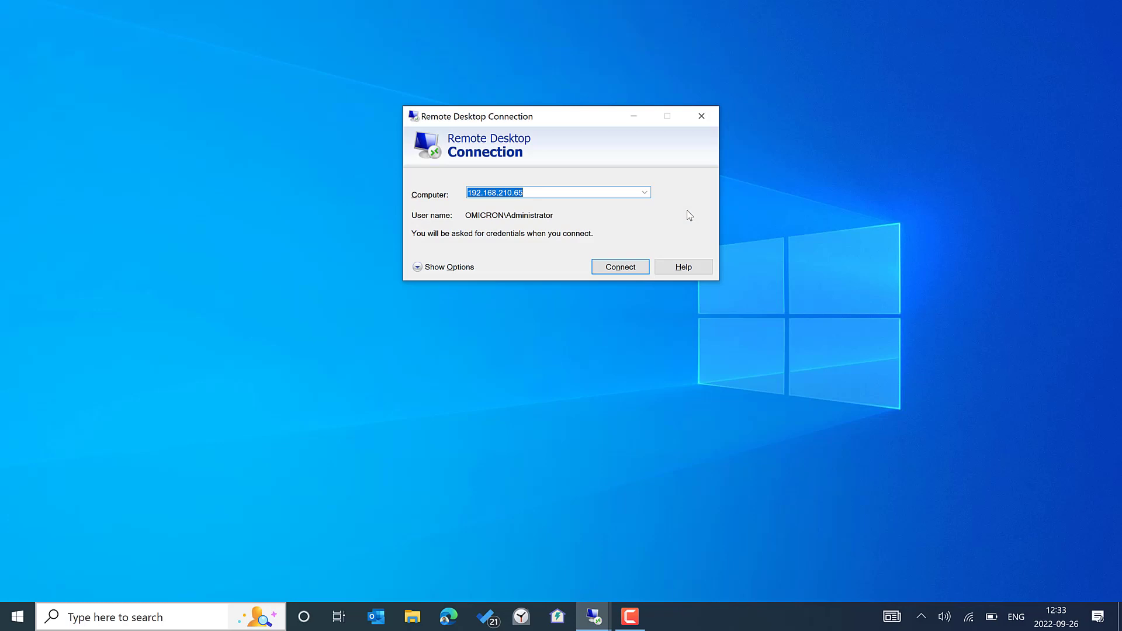
type("192.168.210.")
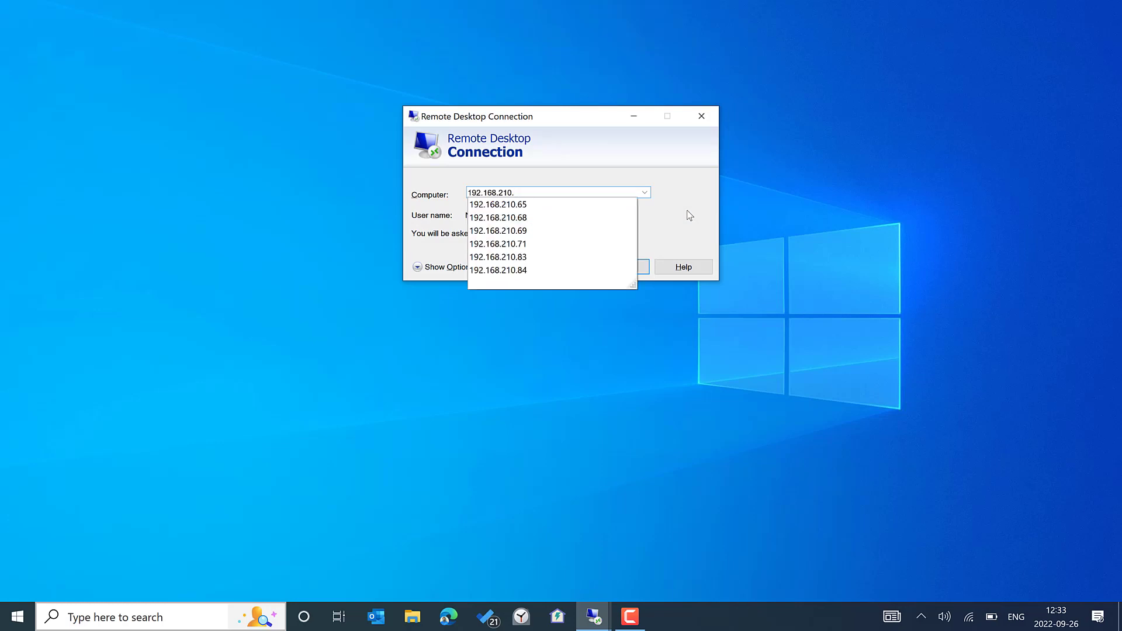
type("84")
key("Return")
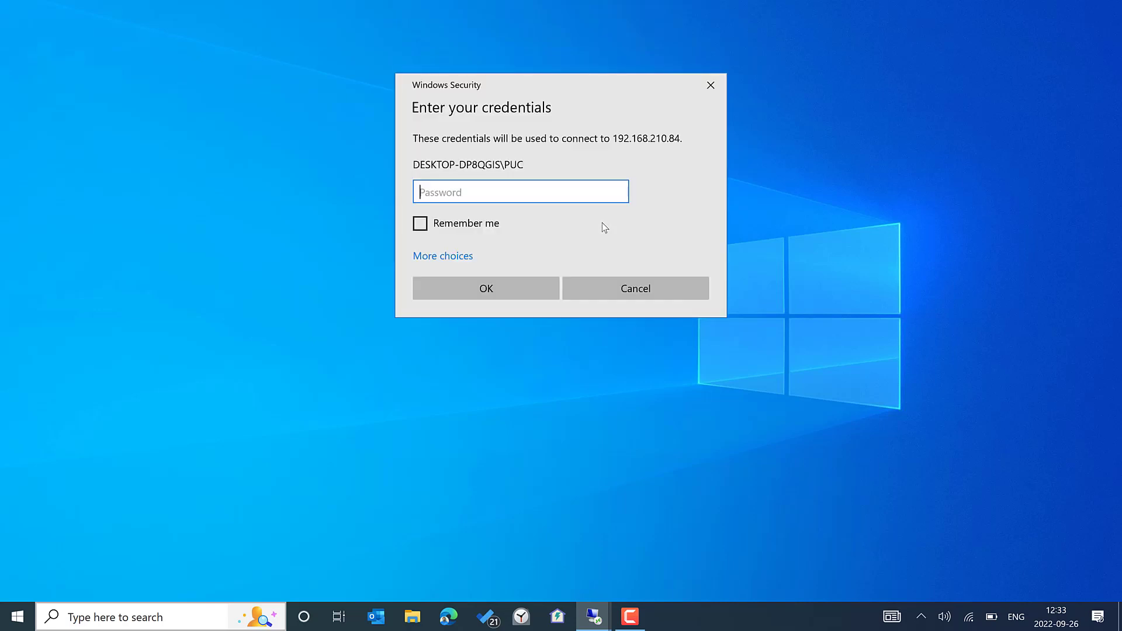
Enter the account password for the remote computer and accept the certificate warning to connect.
type("•••••••")
key("Return")
key("Left")
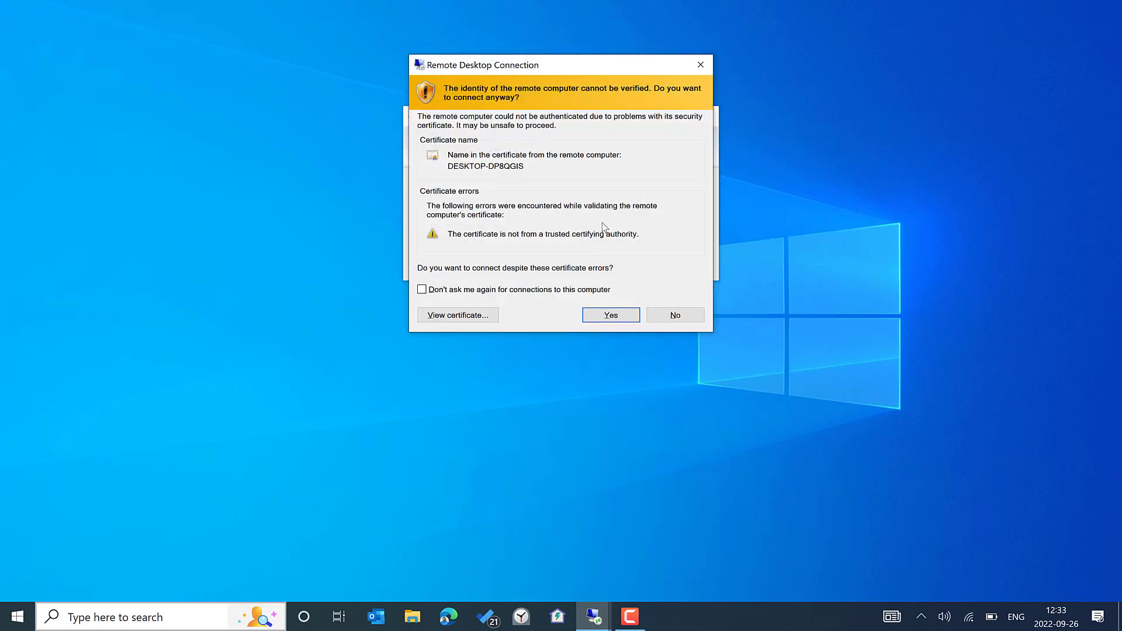
key("Return")
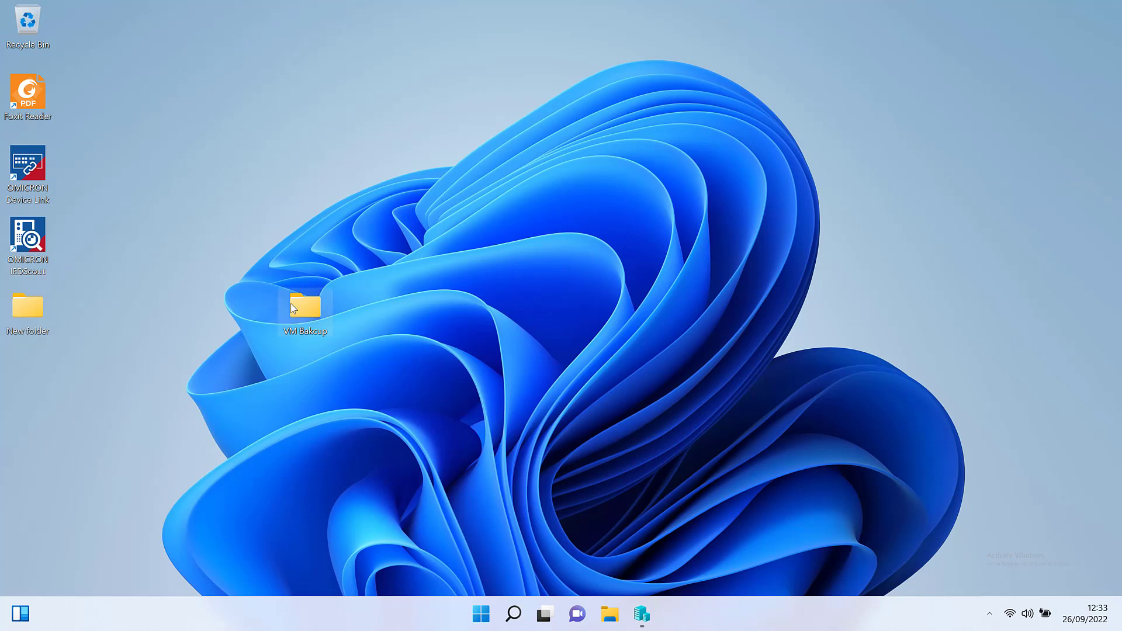
Open the VM Bakcup folder on the remote desktop and launch Hyper-V Manager.
mouse_move(291, 304)
double_click(297, 305)
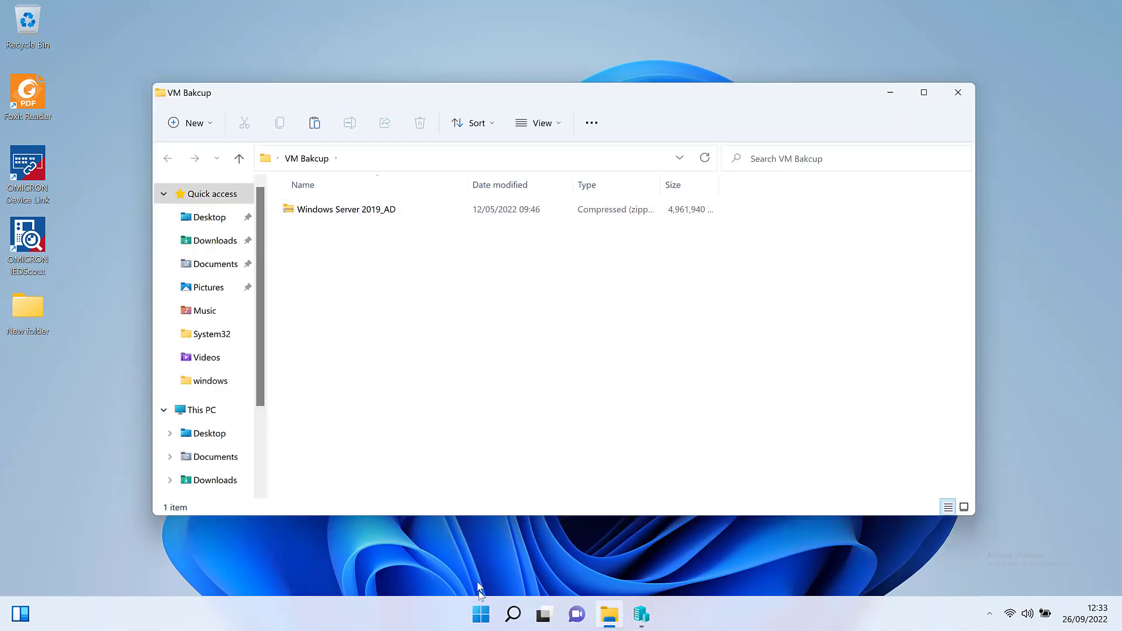
left_click(483, 616)
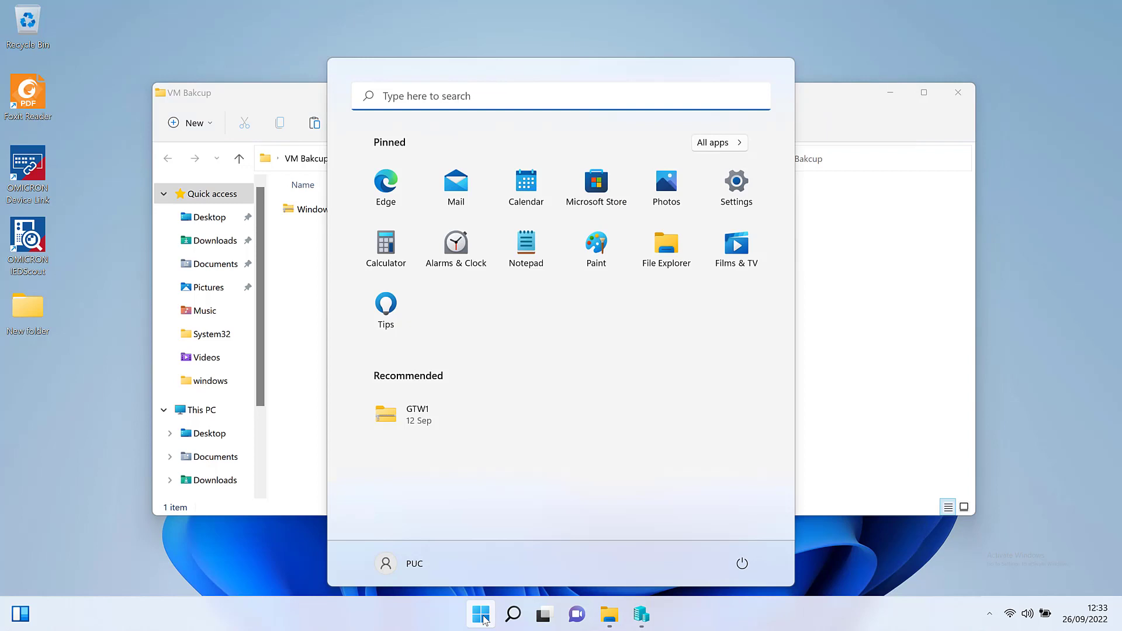
type("hyp")
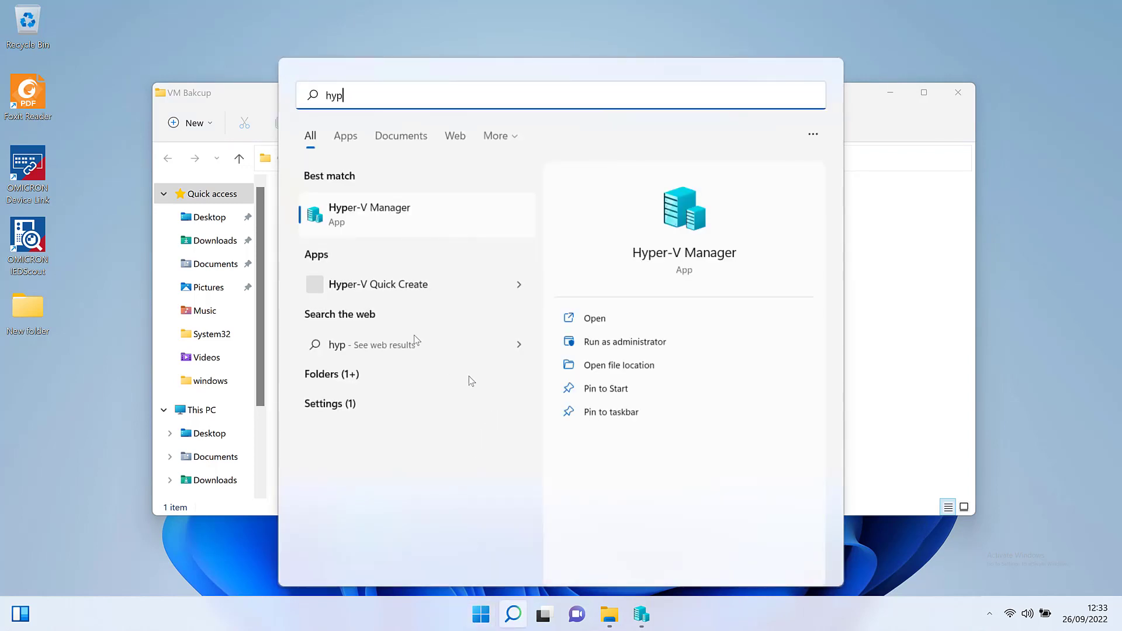
left_click(397, 215)
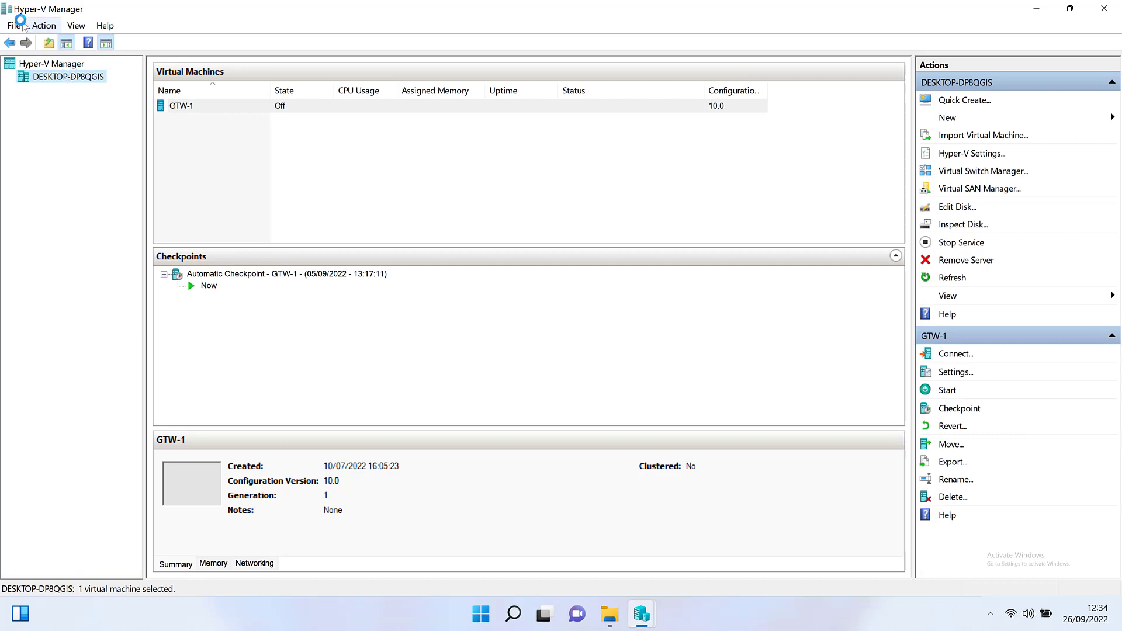
Start importing a virtual machine on the DESKTOP-DP8QGIS host and browse to the VM Bakcup folder on the desktop.
right_click(72, 76)
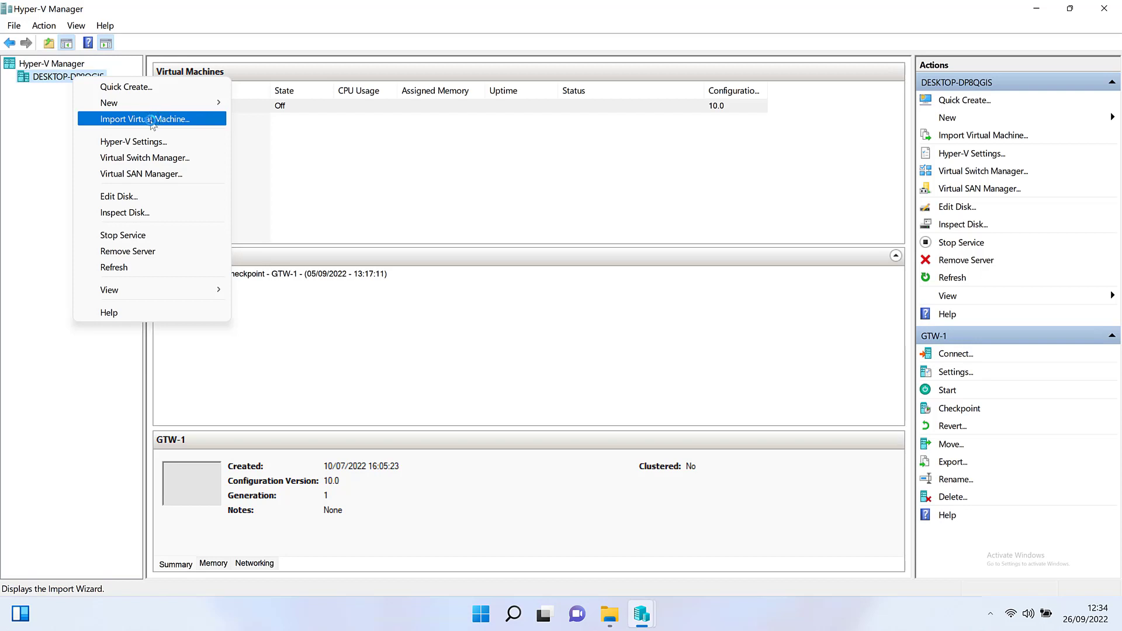
left_click(151, 120)
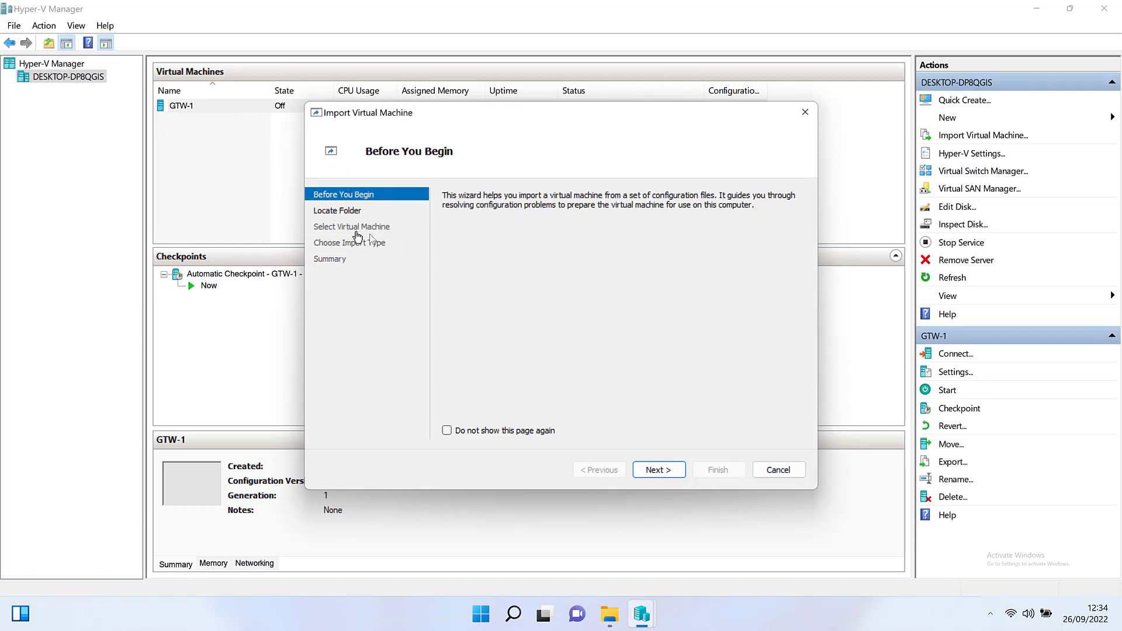
left_click(672, 474)
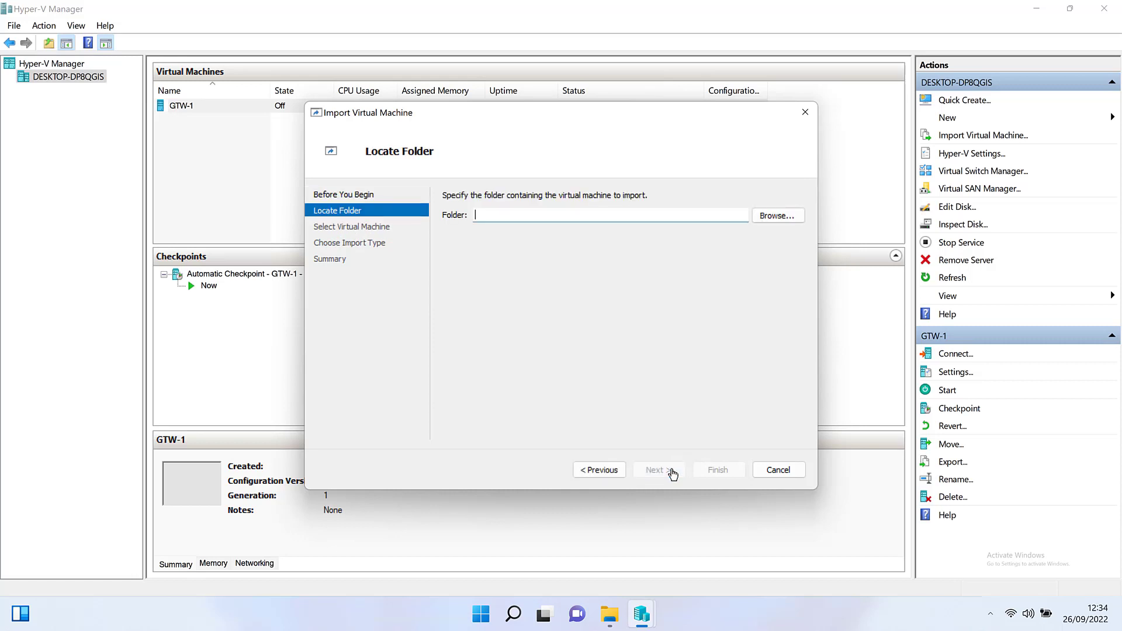
left_click(774, 216)
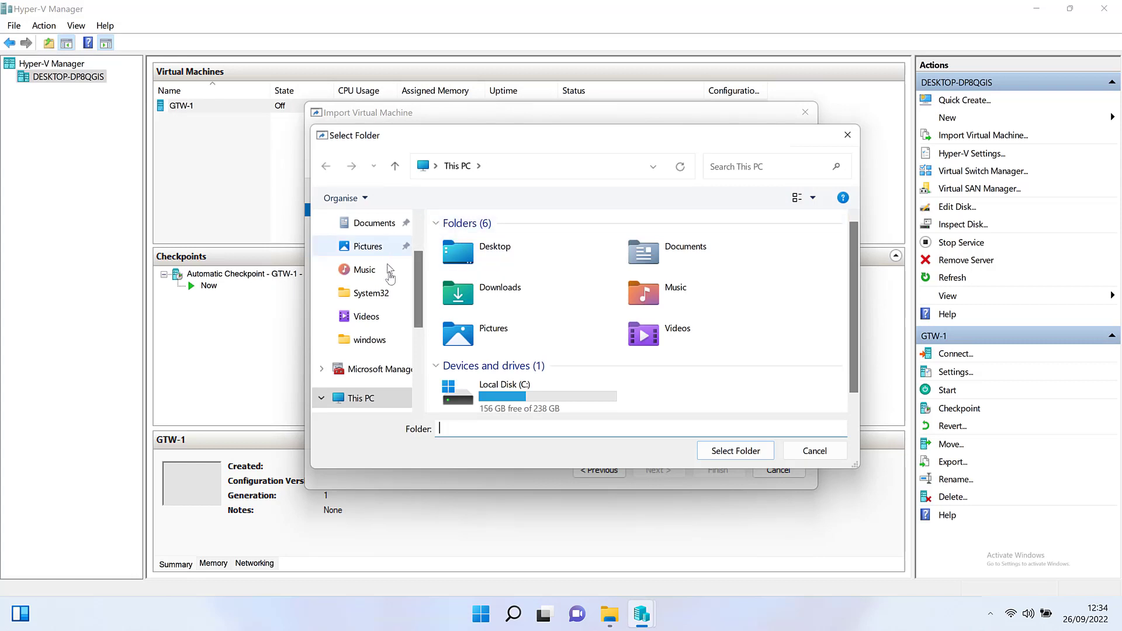
scroll(400, 285, "up", 3)
left_click(373, 251)
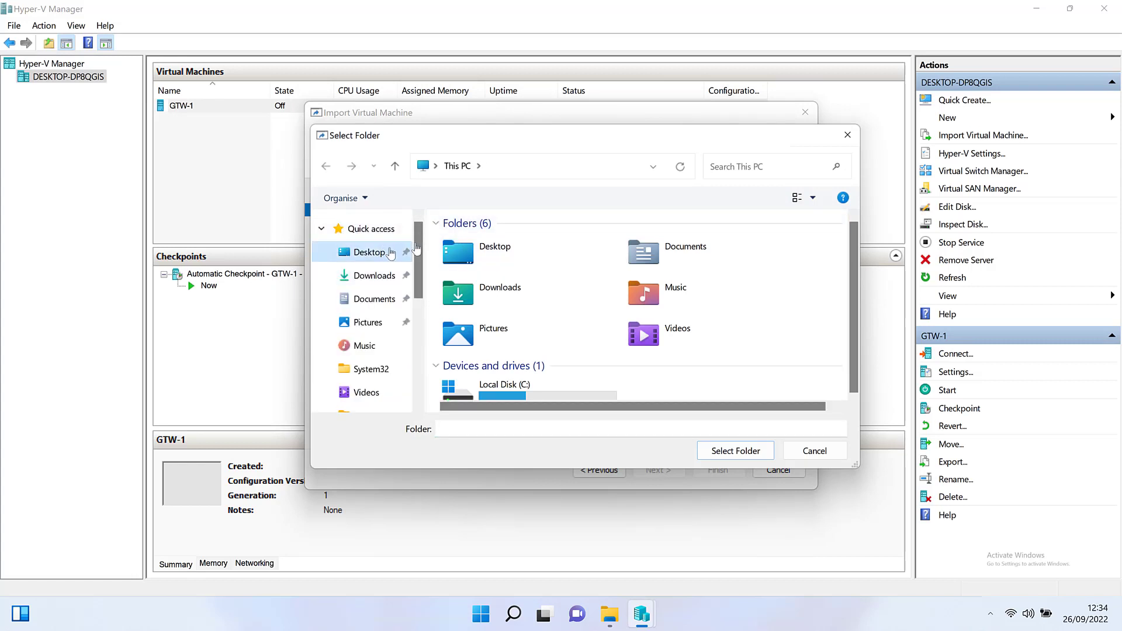
double_click(525, 266)
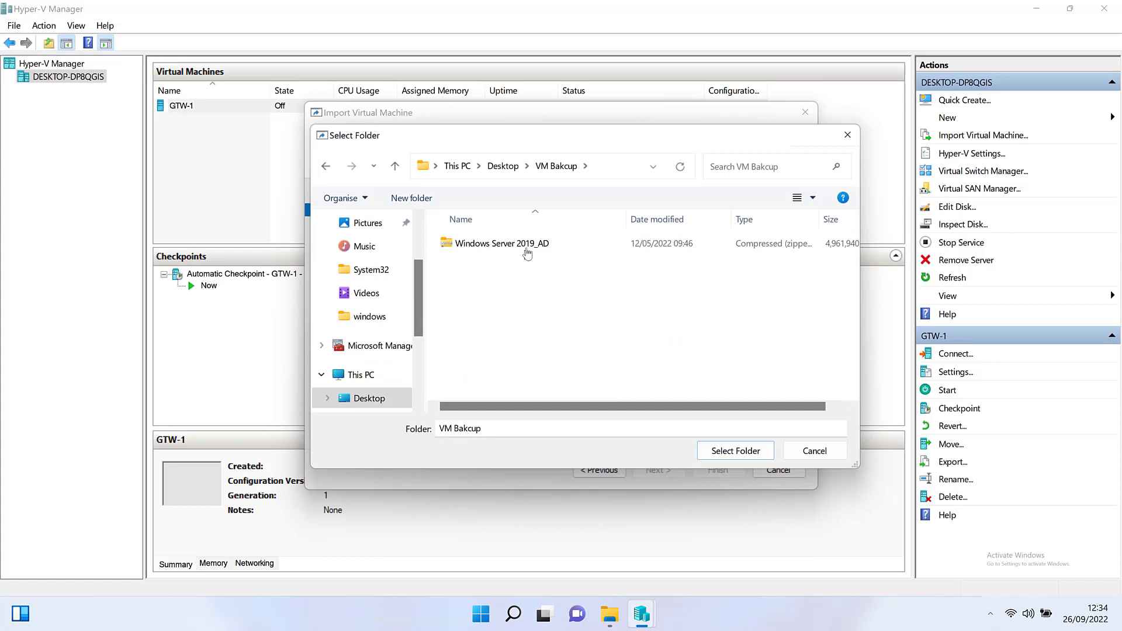
Extract the Windows Server 2019_AD zip archive within the VM Bakcup folder and close the extracted files window.
left_click(528, 251)
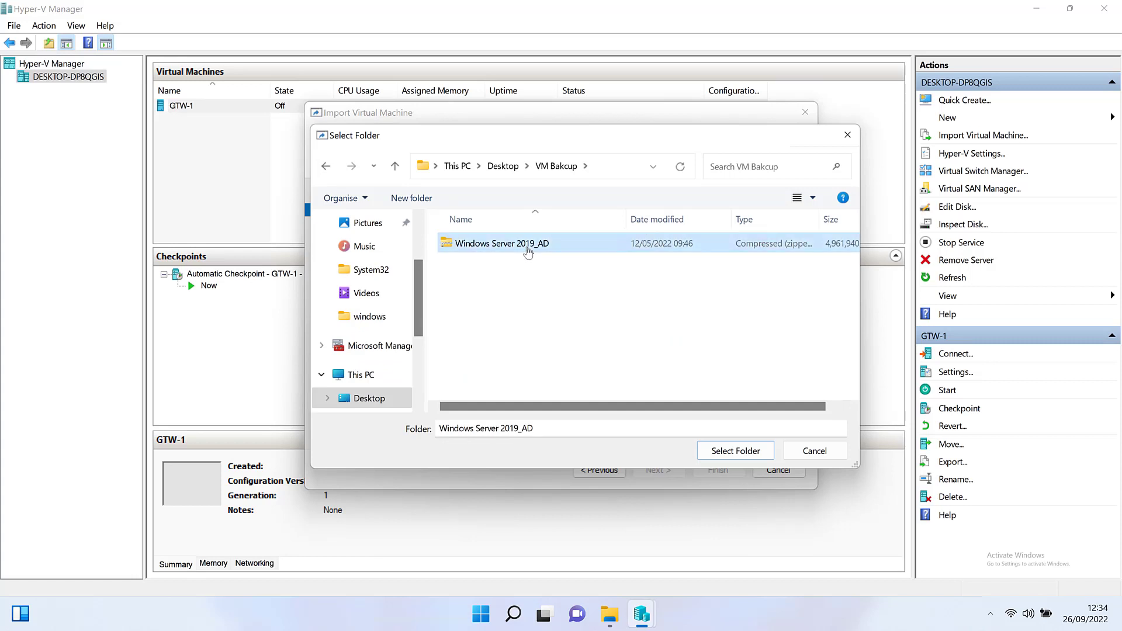
right_click(528, 251)
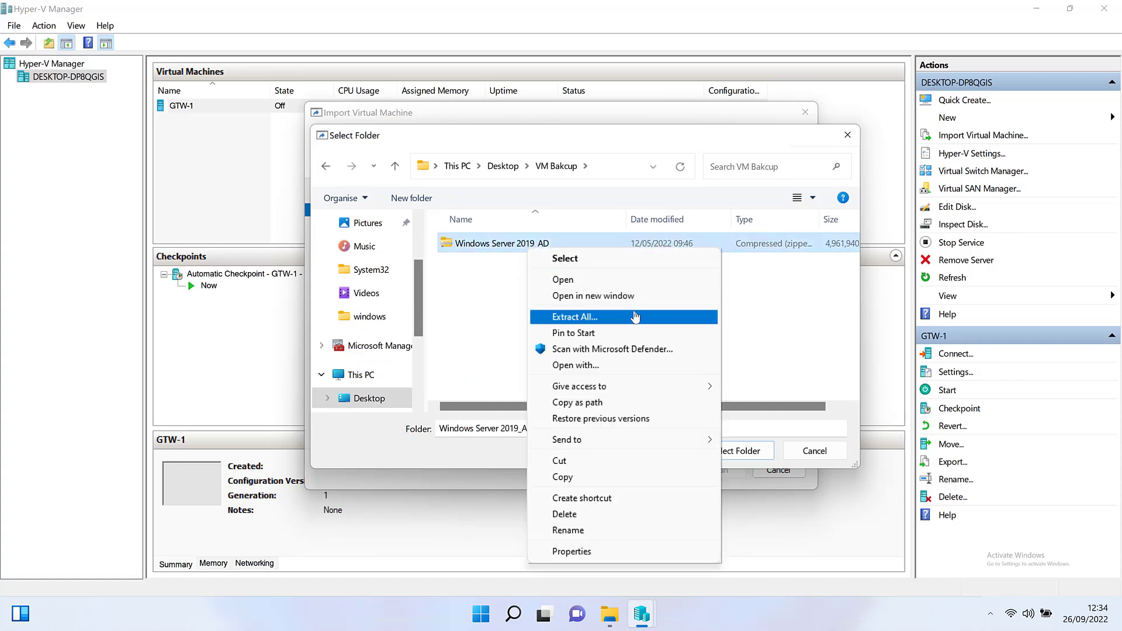
left_click(636, 317)
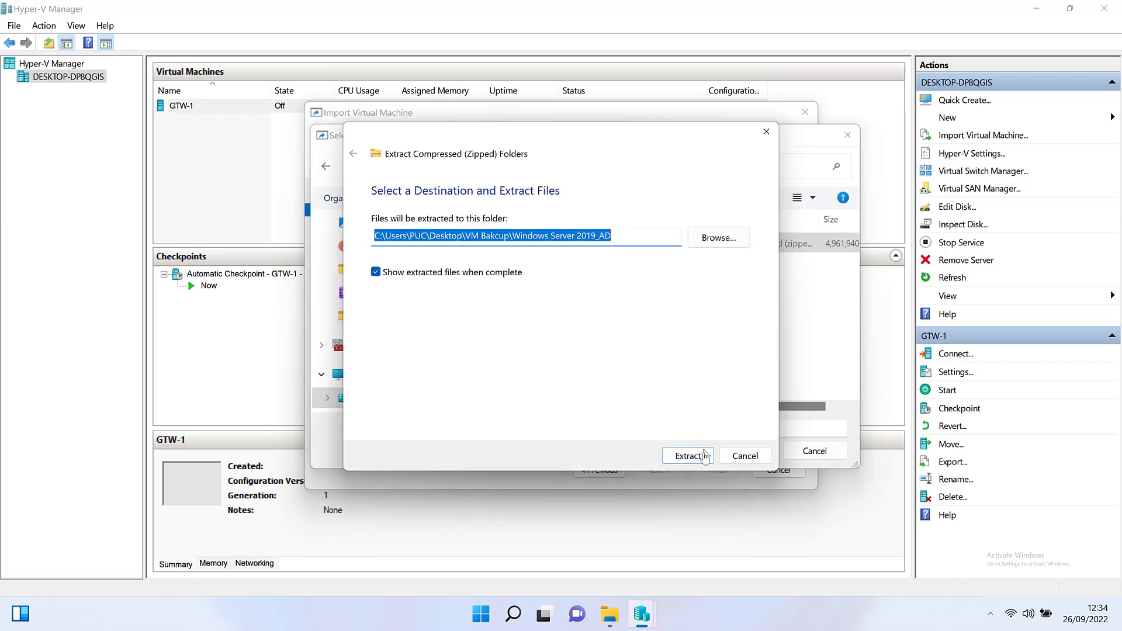
left_click(697, 457)
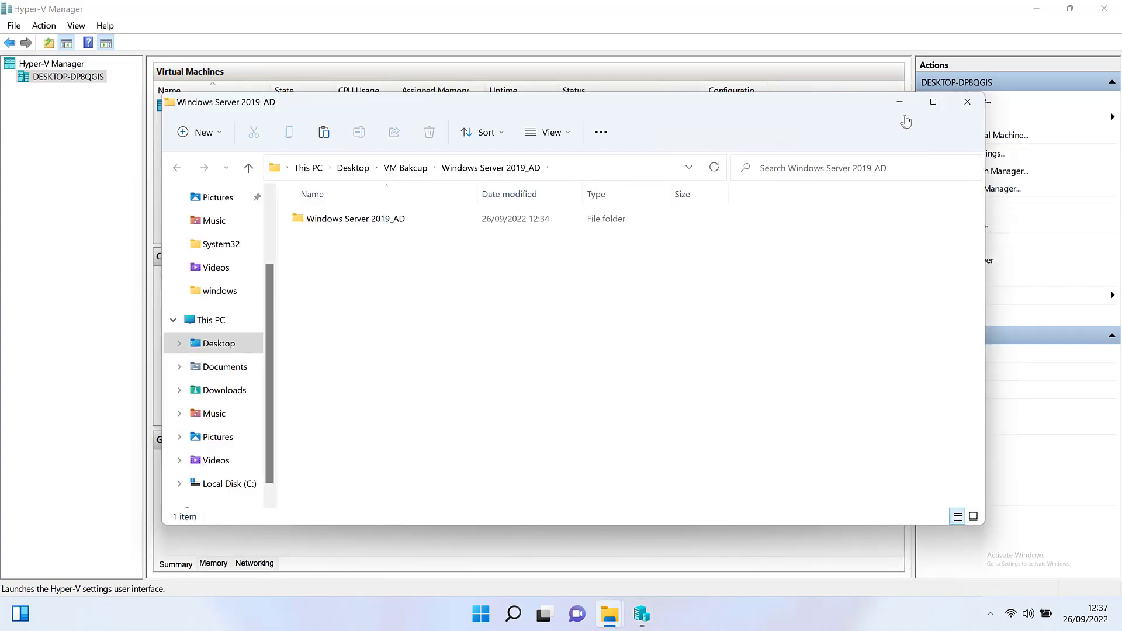
left_click(967, 104)
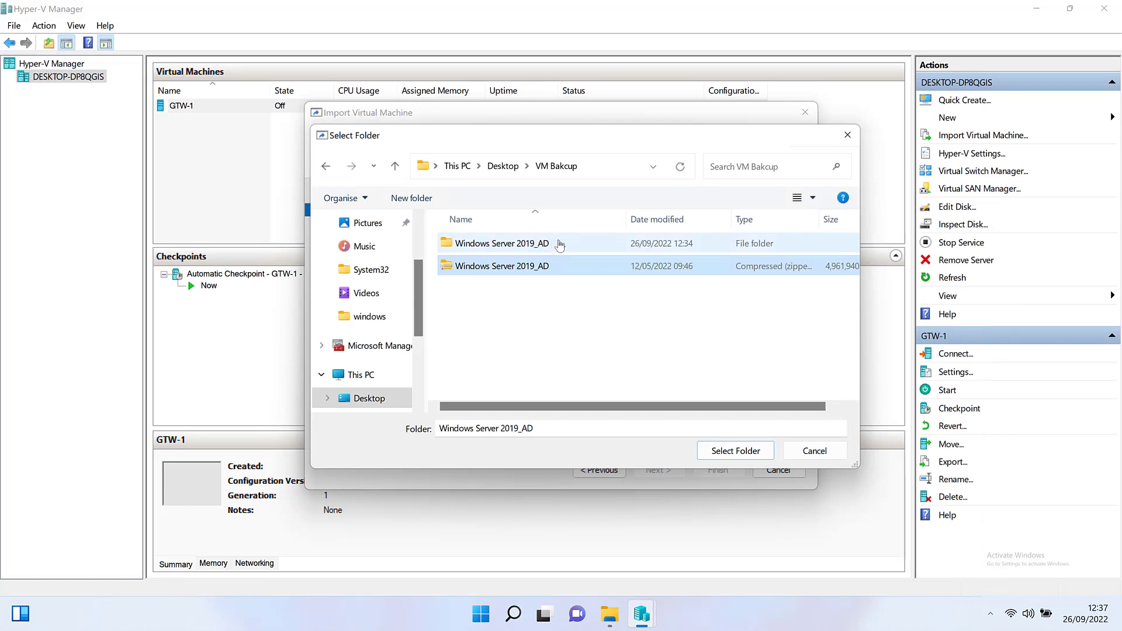
Set the import folder to Windows server 2019 inside the nested Windows Server 2019_AD folders and continue to virtual machine selection.
double_click(553, 244)
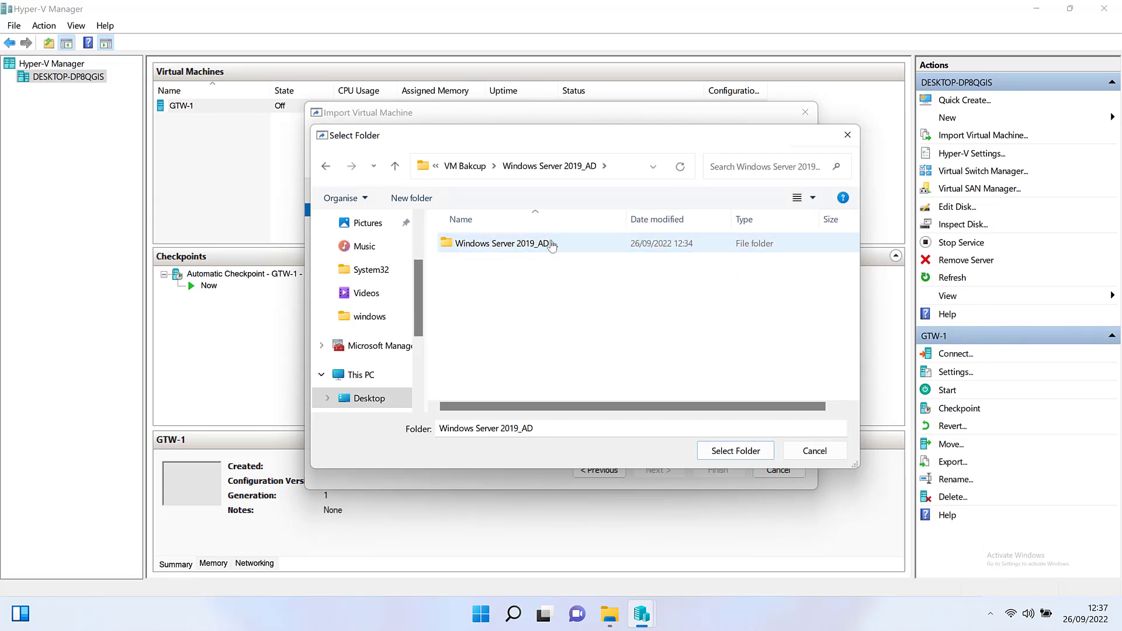
double_click(551, 244)
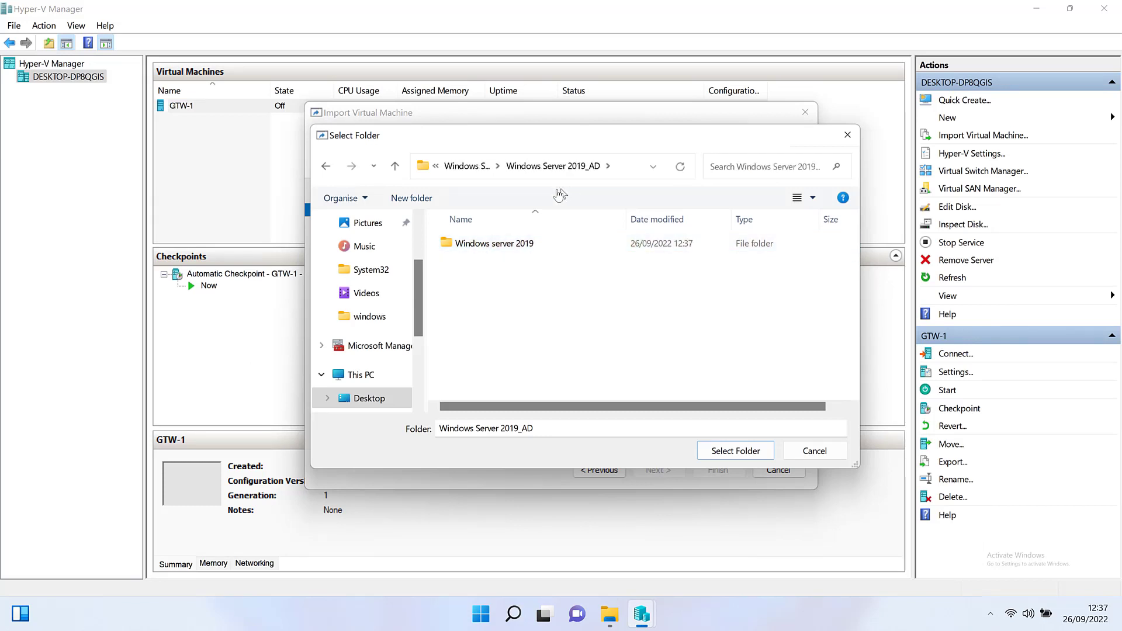
left_click(566, 249)
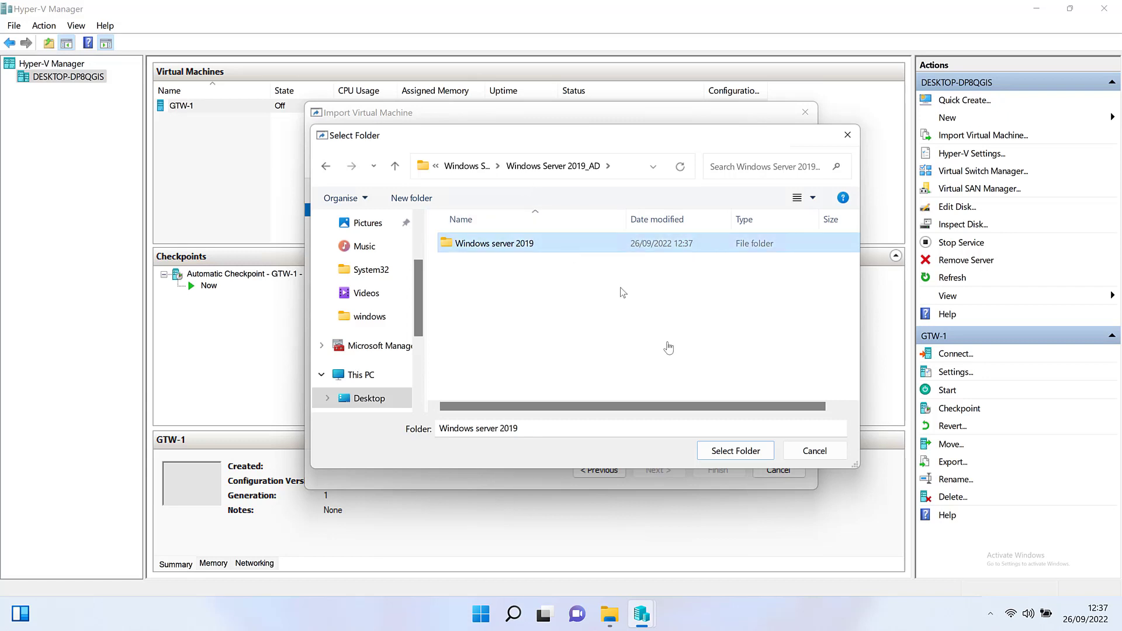
left_click(727, 452)
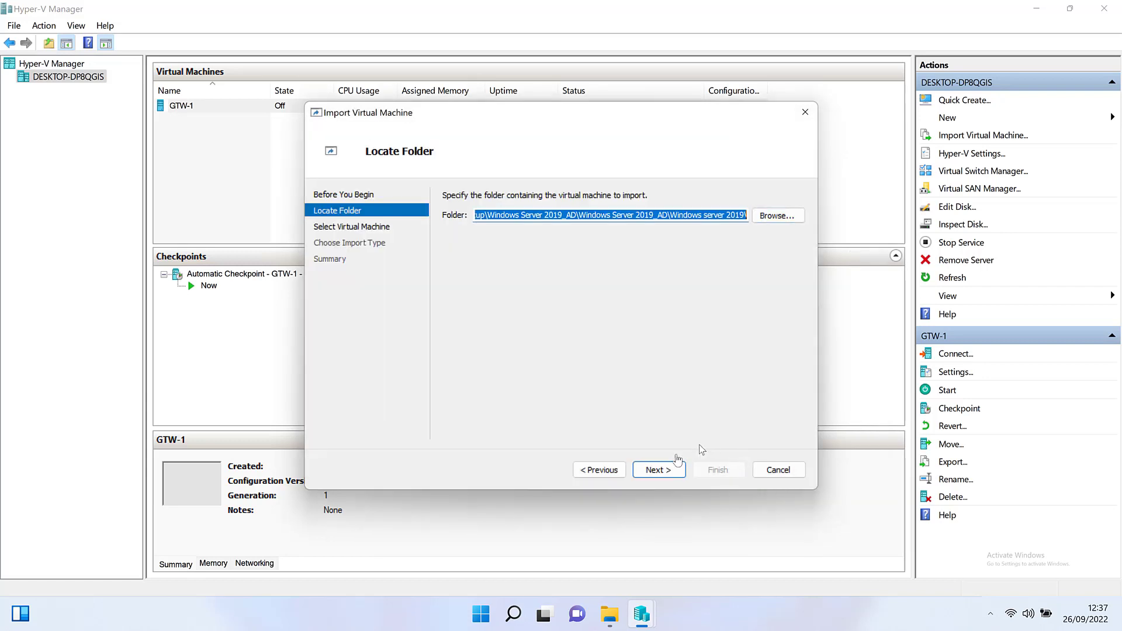
left_click(660, 471)
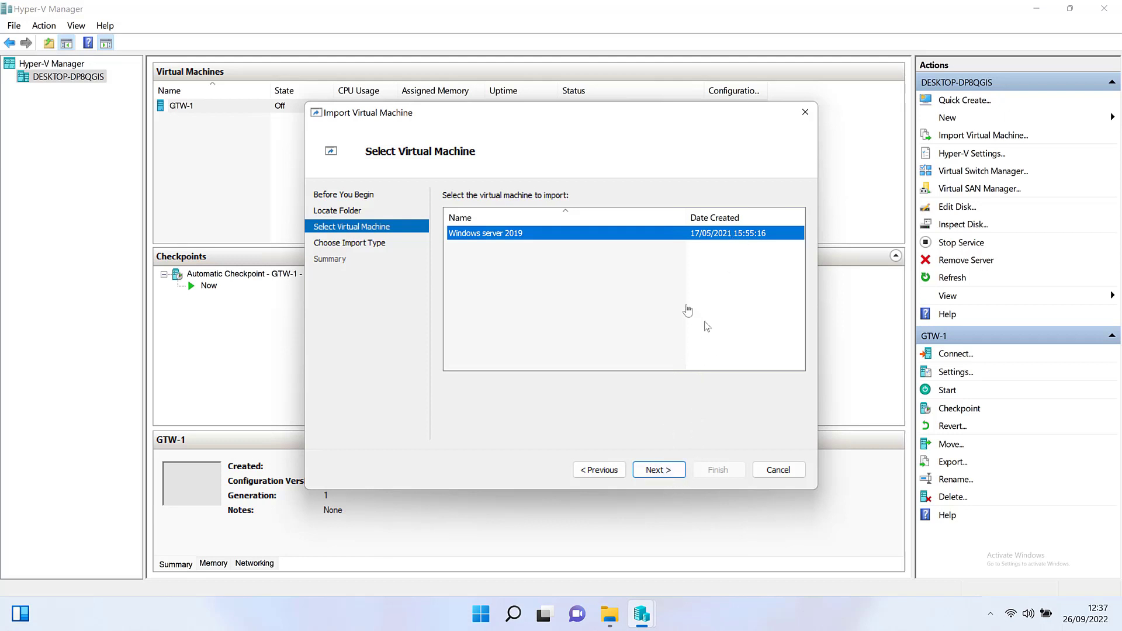
Select Windows server 2019 to be registered in place with its existing ID and connect its network to the StationBus switch.
left_click(658, 470)
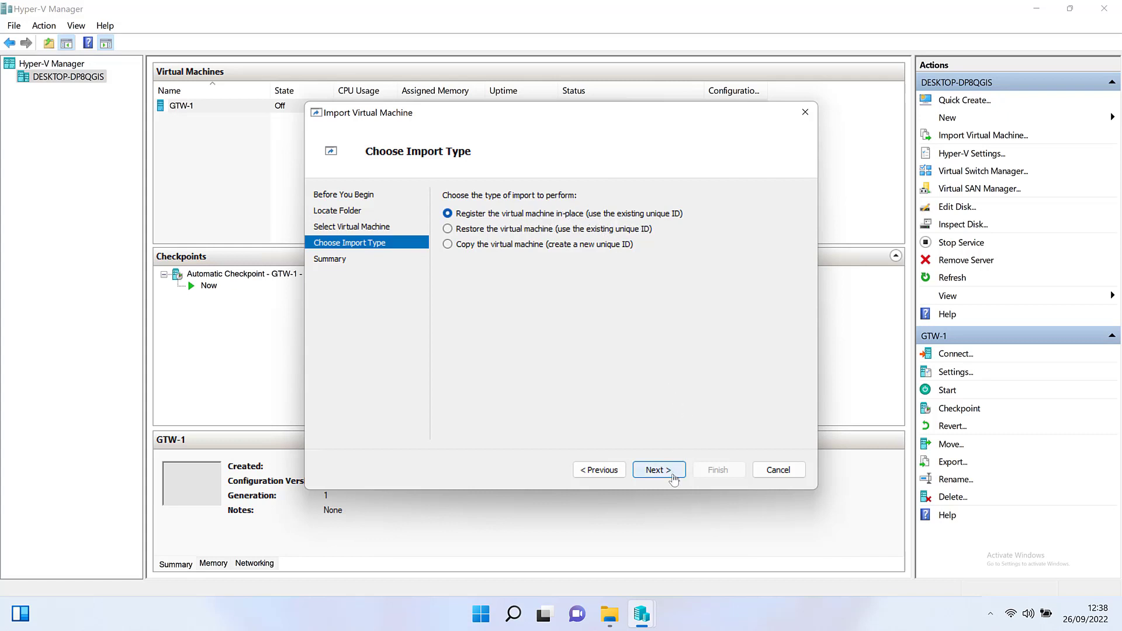
left_click(674, 478)
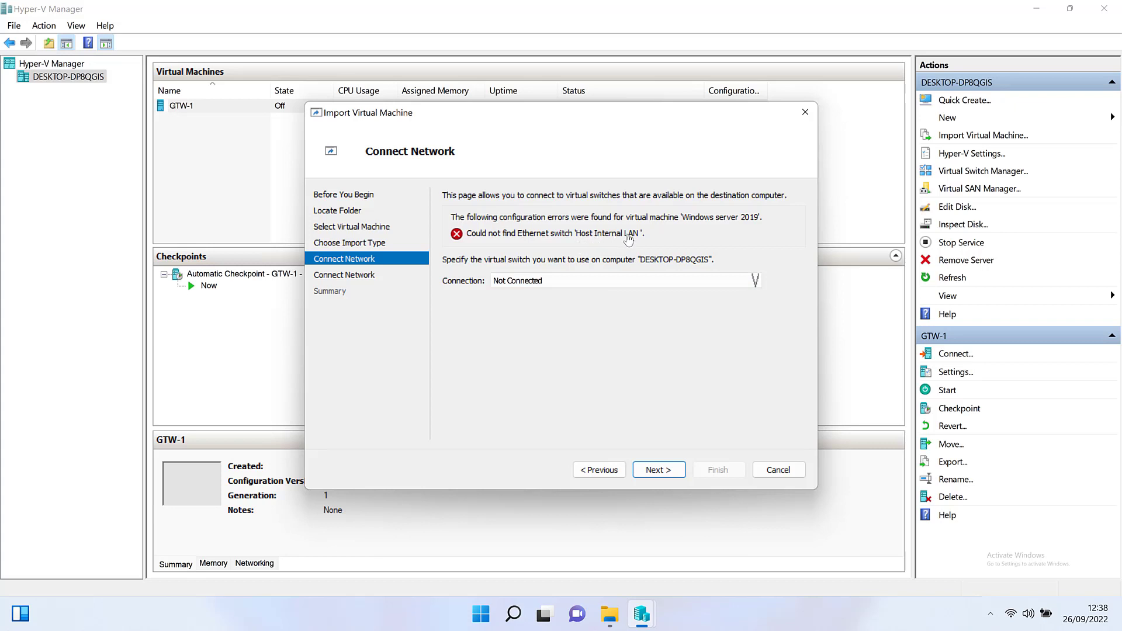
left_click(606, 281)
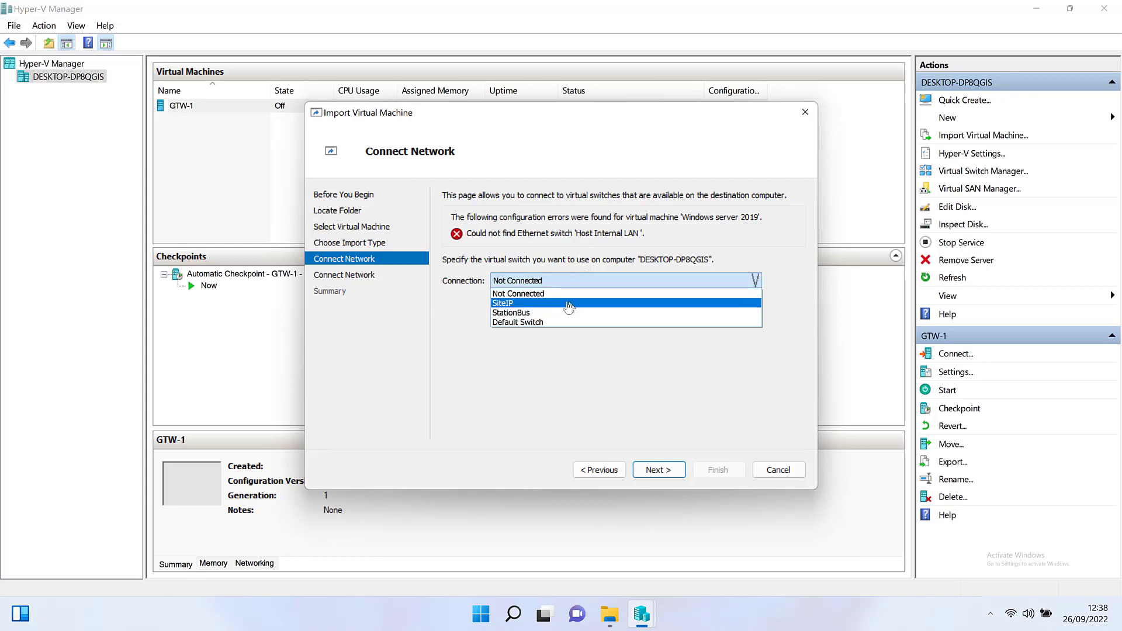
left_click(566, 304)
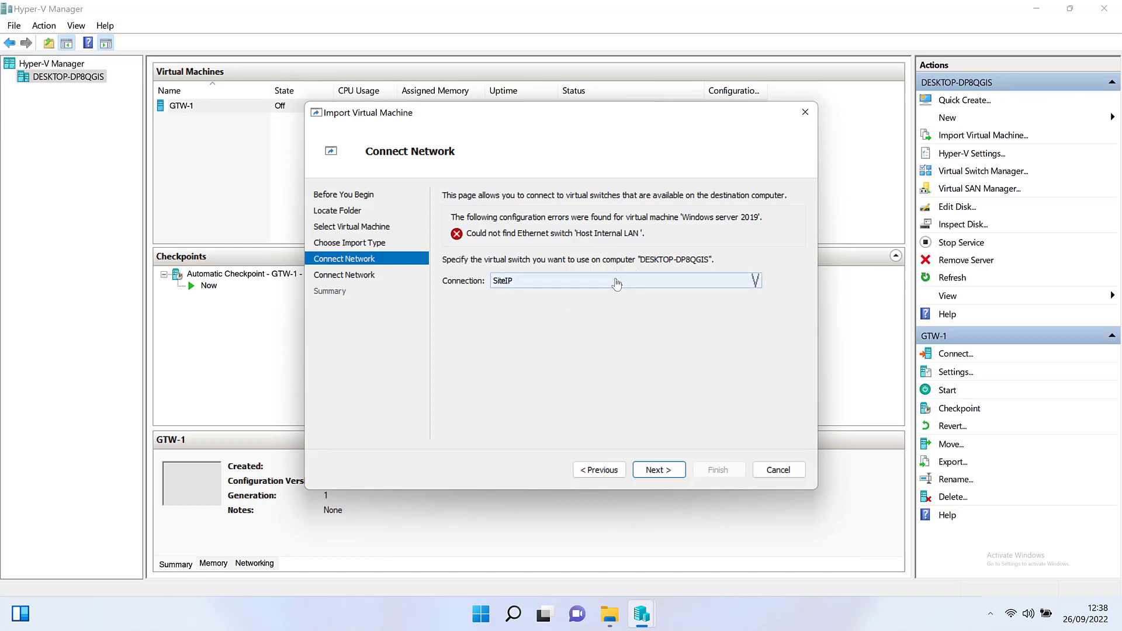
left_click(617, 282)
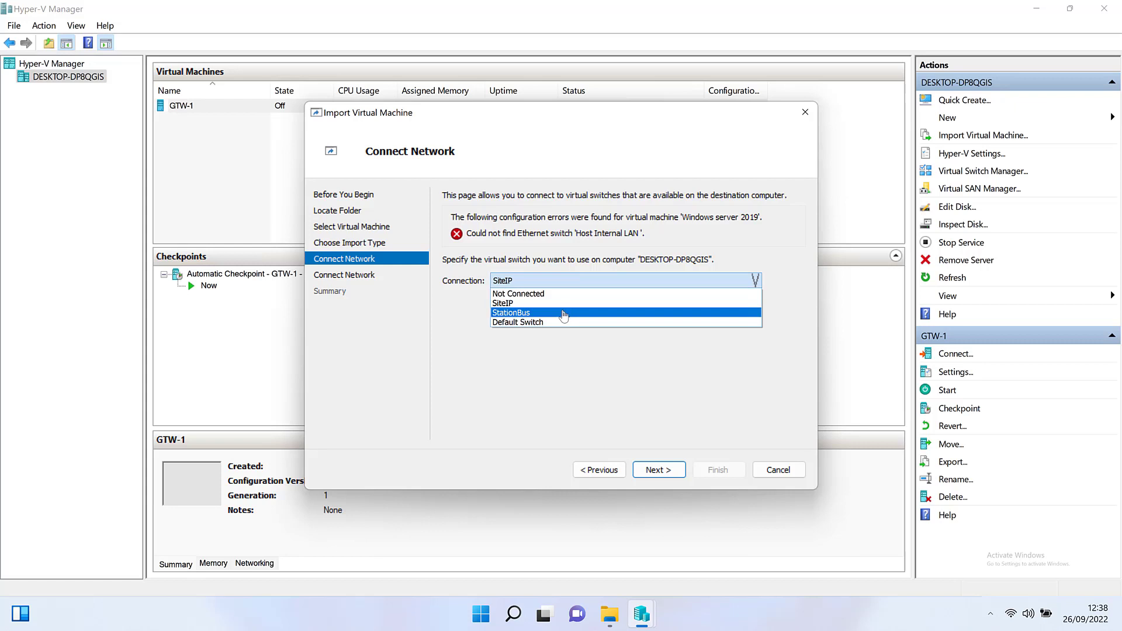
left_click(564, 313)
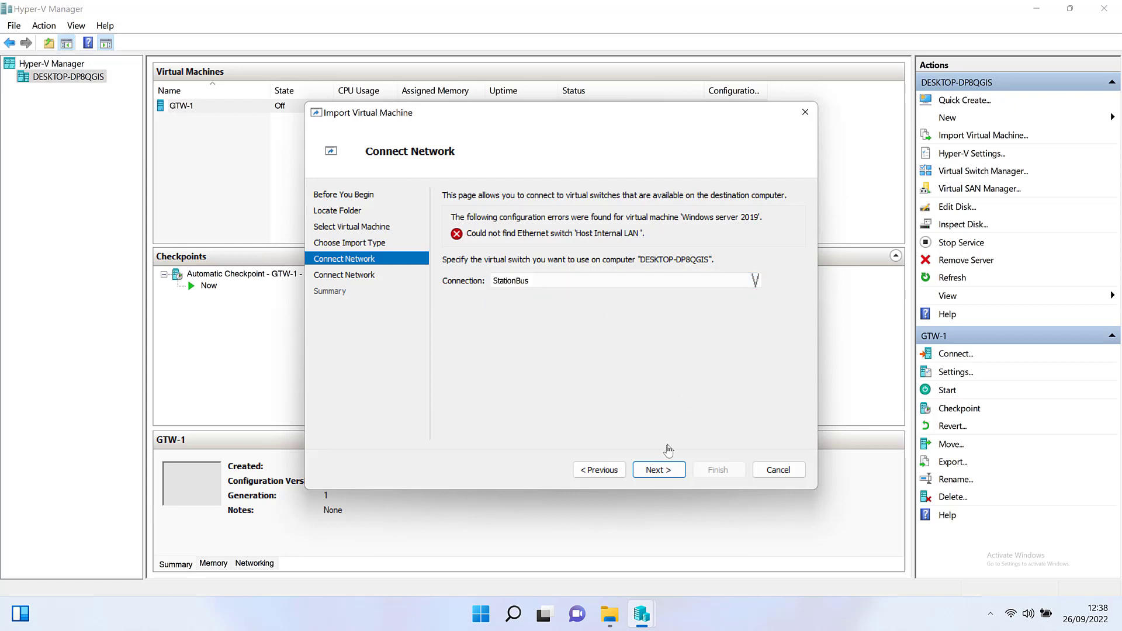
left_click(665, 470)
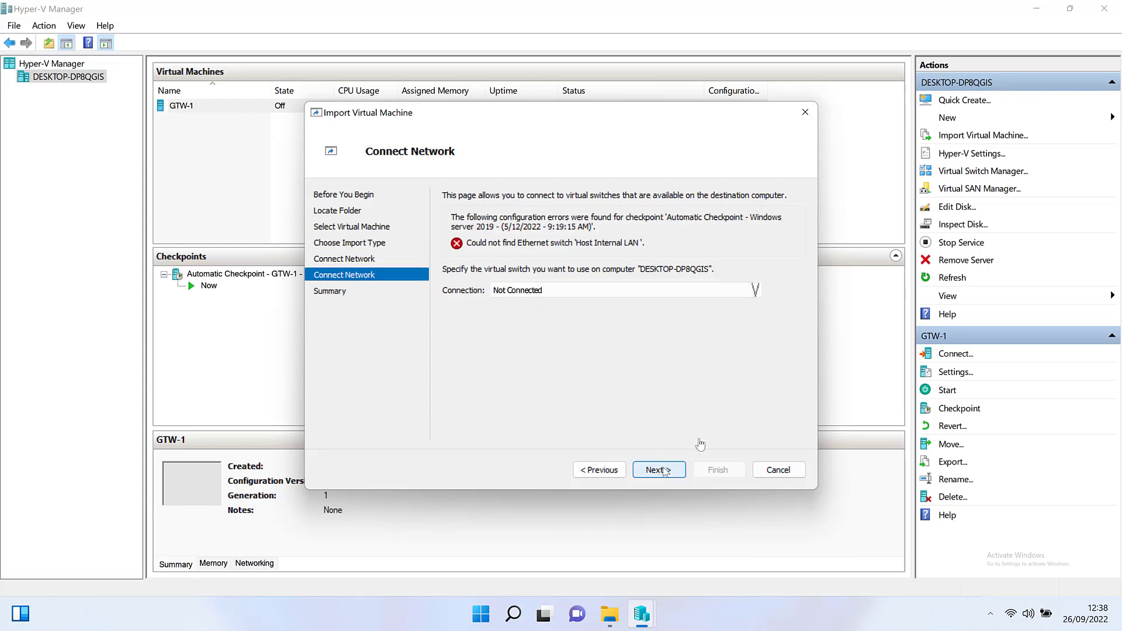
Connect the automatic checkpoint's network to the StationBus switch and finish the import.
left_click(616, 292)
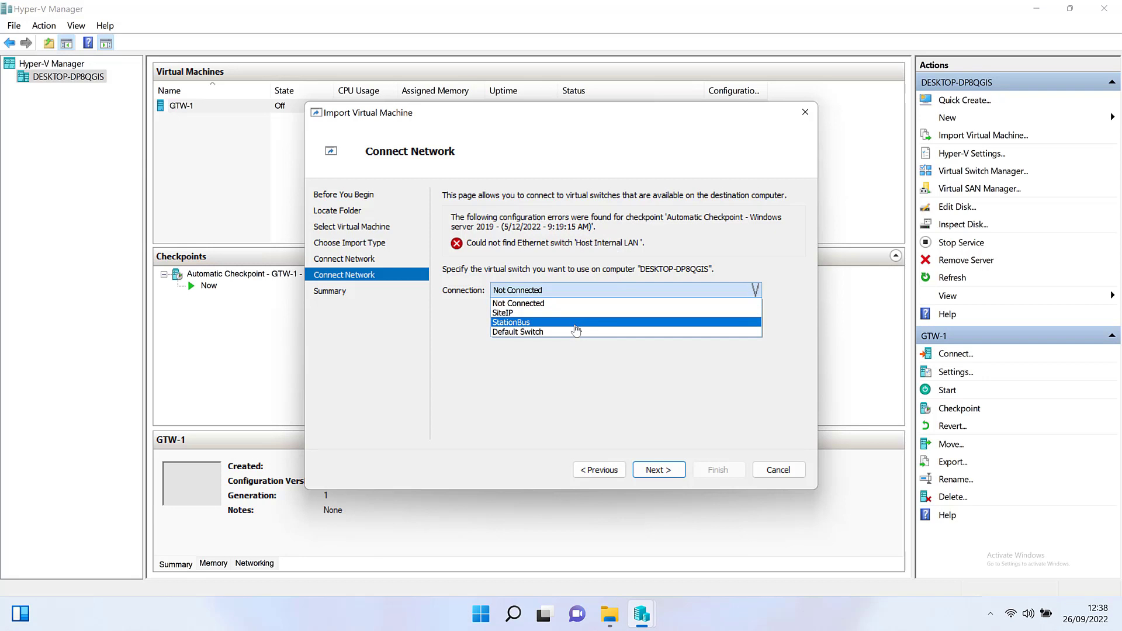
left_click(575, 325)
left_click(666, 469)
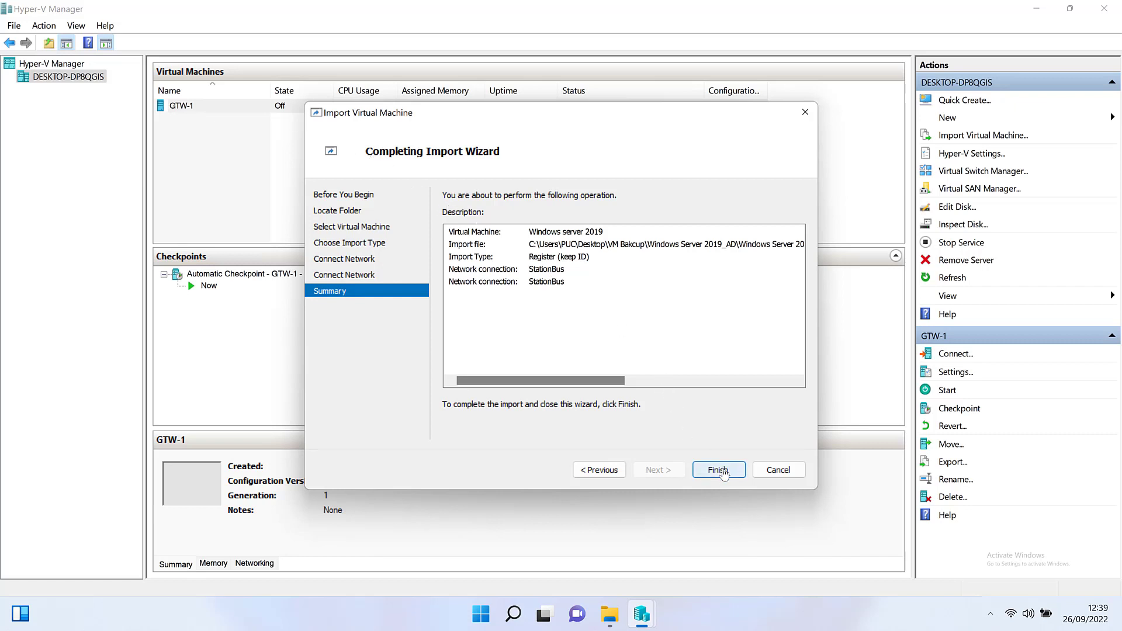
left_click(720, 471)
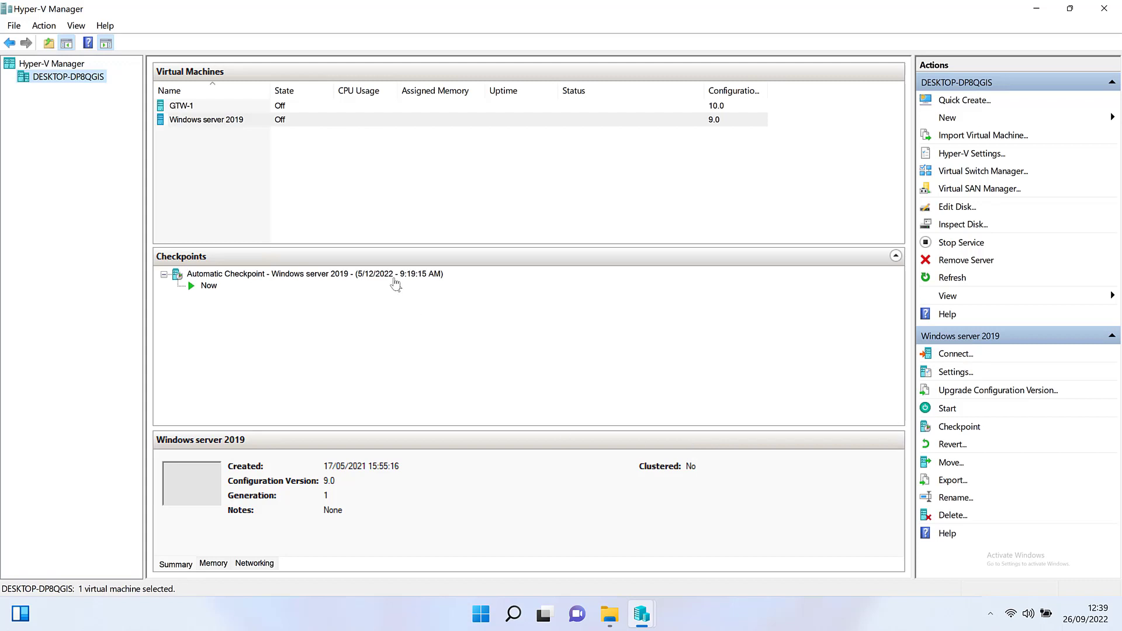
Connect to the imported Windows server 2019 virtual machine and start it, continuing from its last state.
left_click(244, 121)
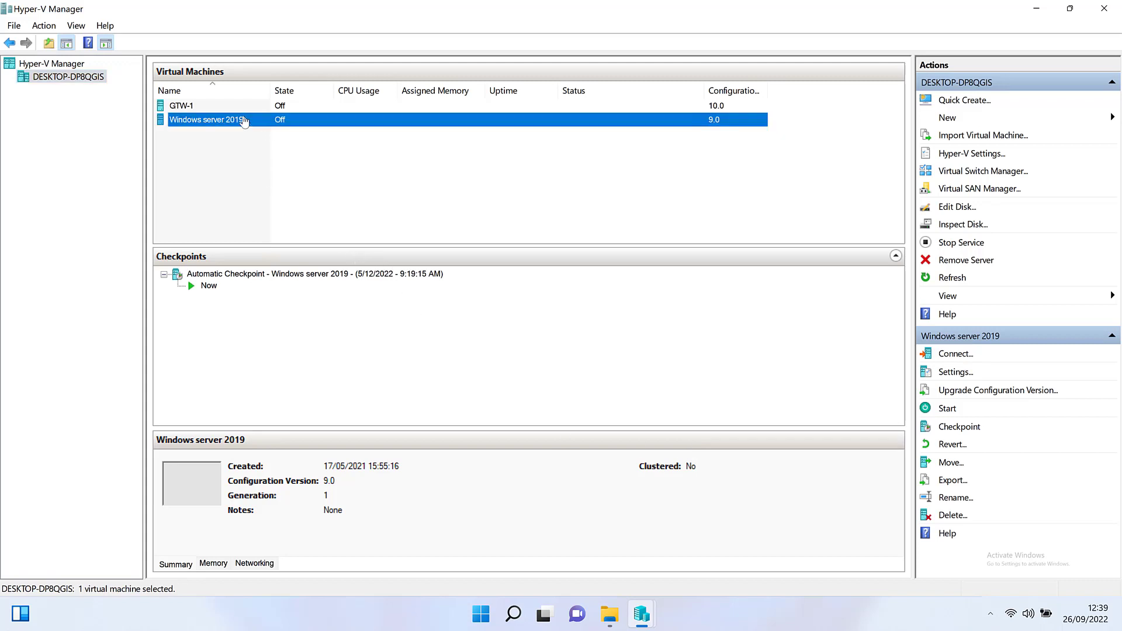
right_click(244, 121)
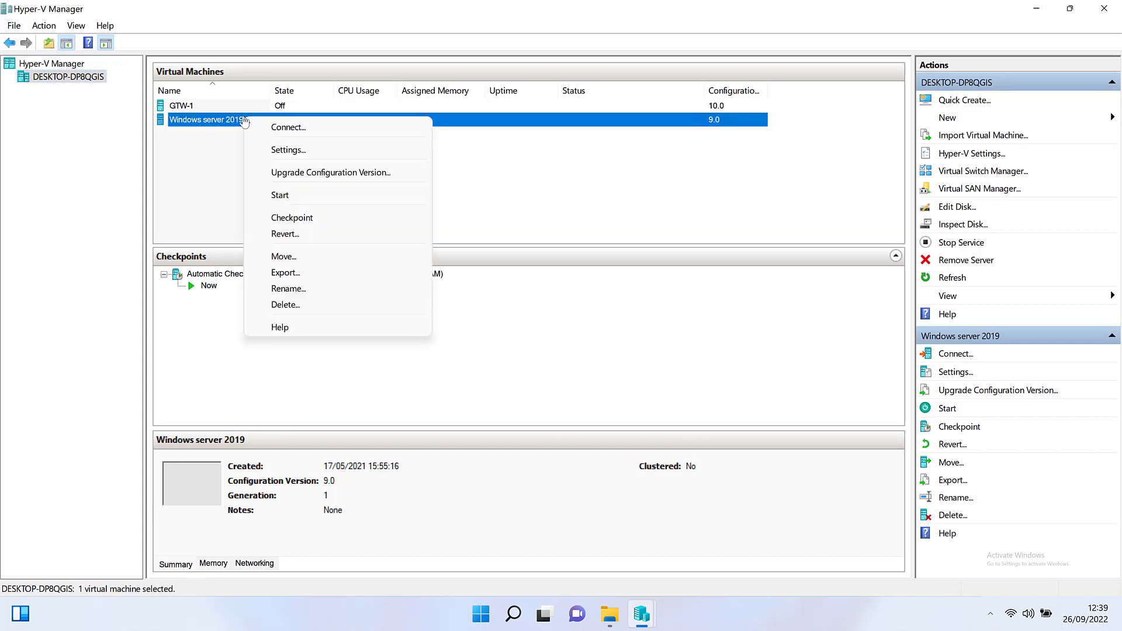
left_click(304, 128)
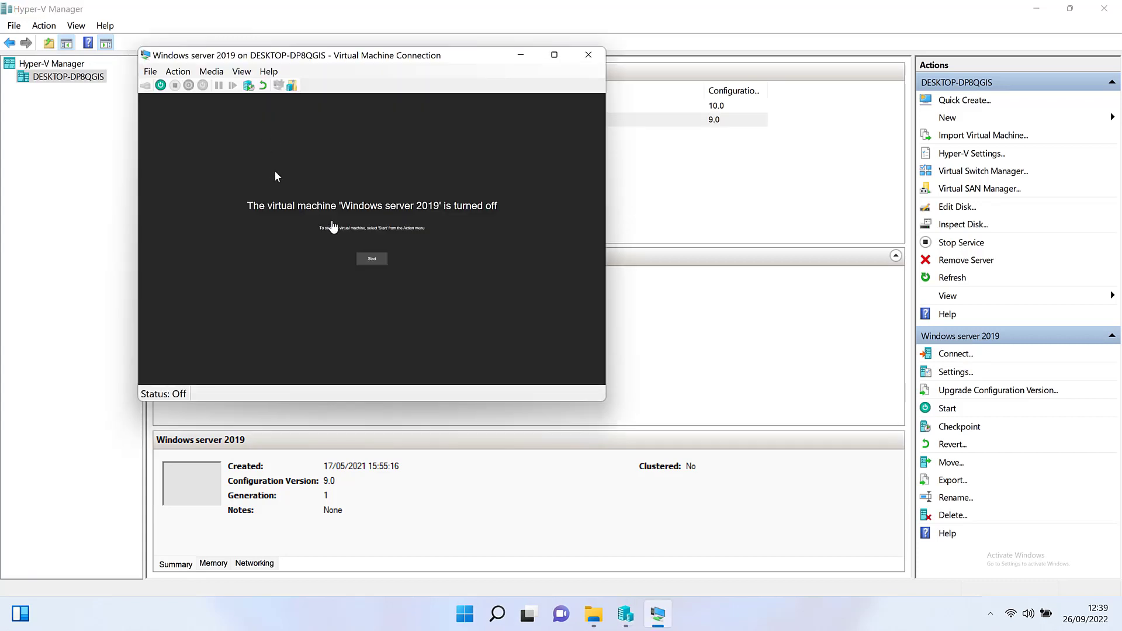
left_click(371, 259)
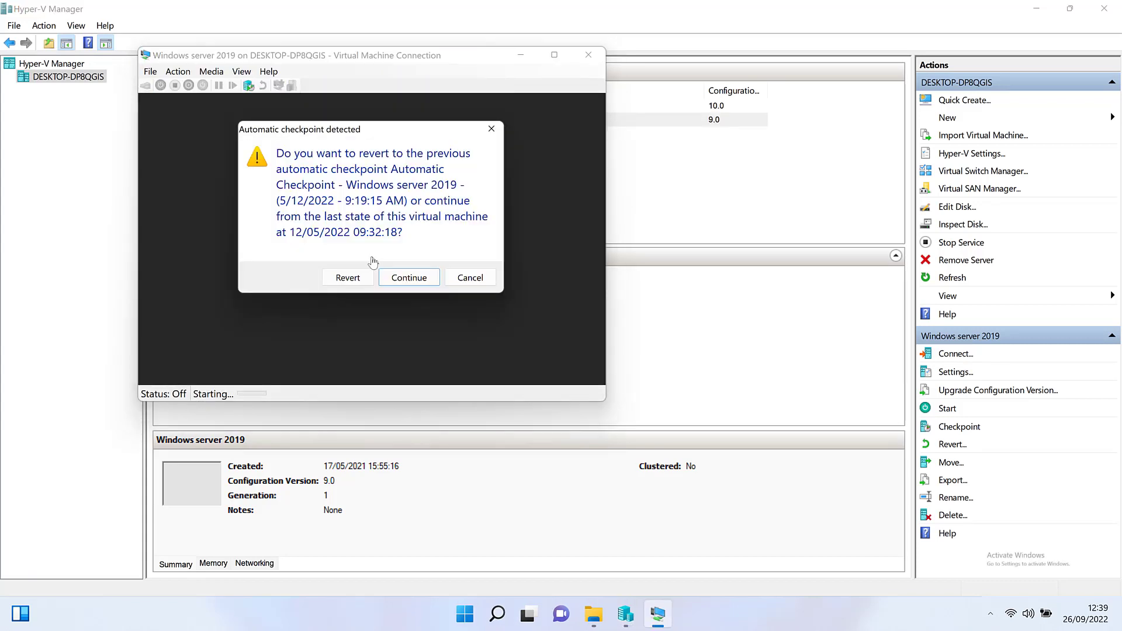
left_click(409, 278)
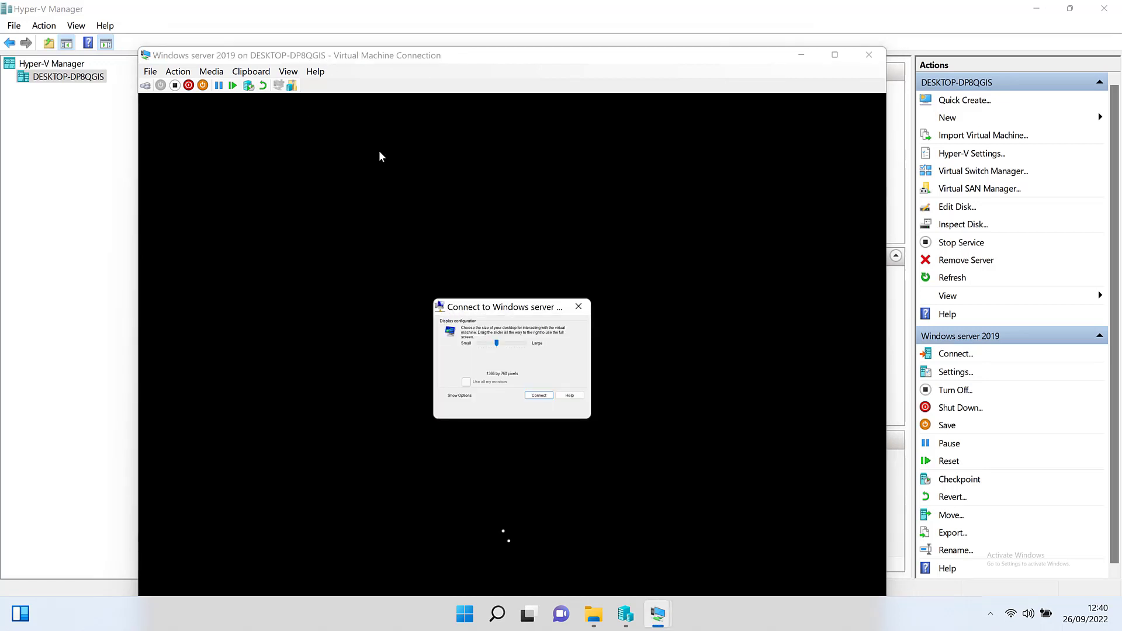
Open the virtual machine session at the largest display size and sign in as Administrator with the account password, dismissing the Windows Admin Center message.
left_click_drag(497, 343, 539, 349)
left_click(541, 393)
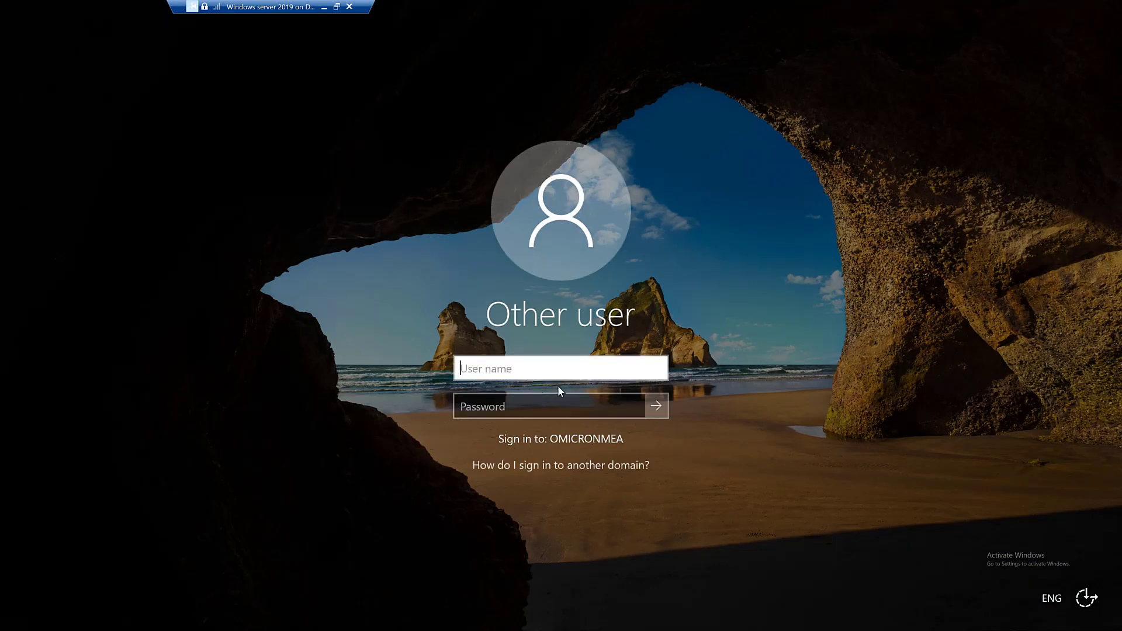
type("Administrator")
key("Tab")
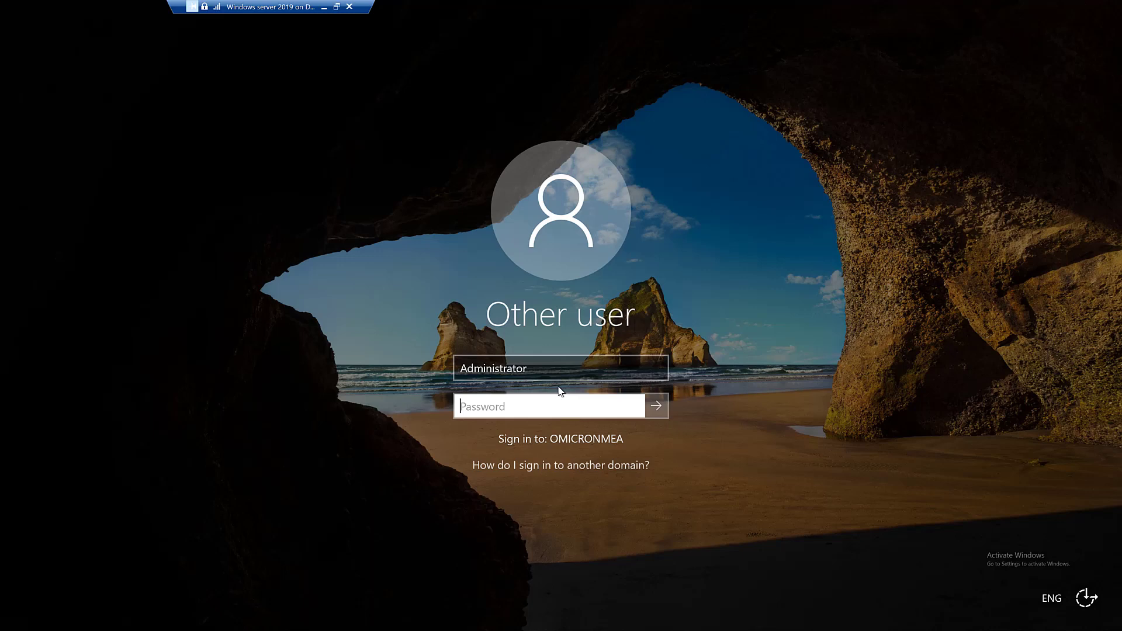
type("•••••••••••")
key("Return")
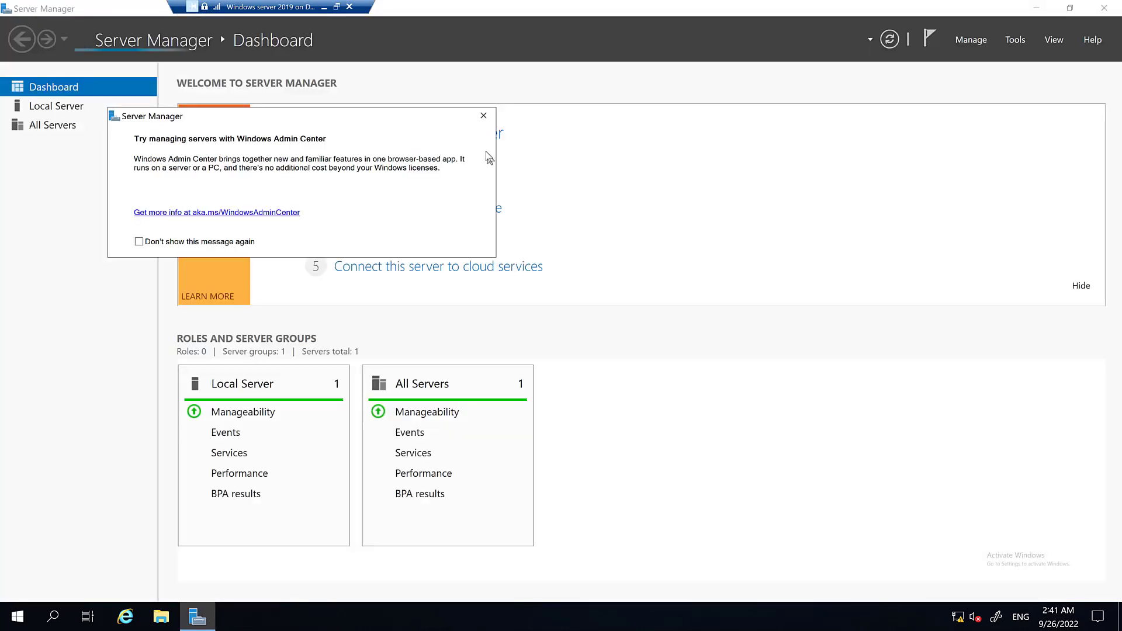
left_click(483, 117)
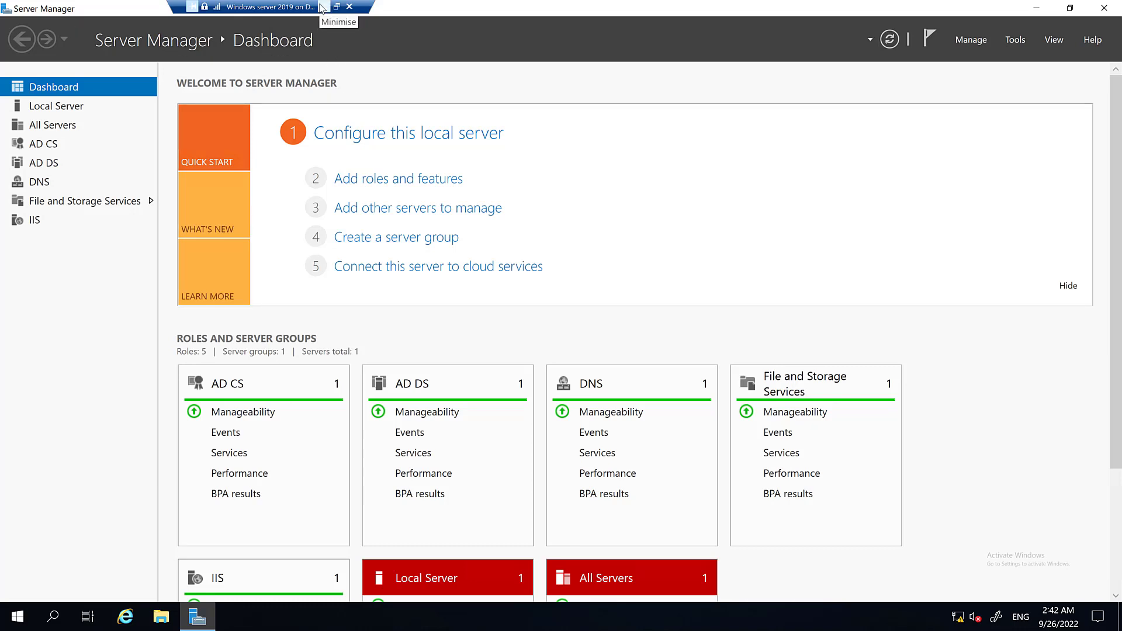
Minimize the virtual machine session, Hyper-V Manager, the VM Bakcup folder and the remote desktop session to return to the local desktop.
left_click(322, 7)
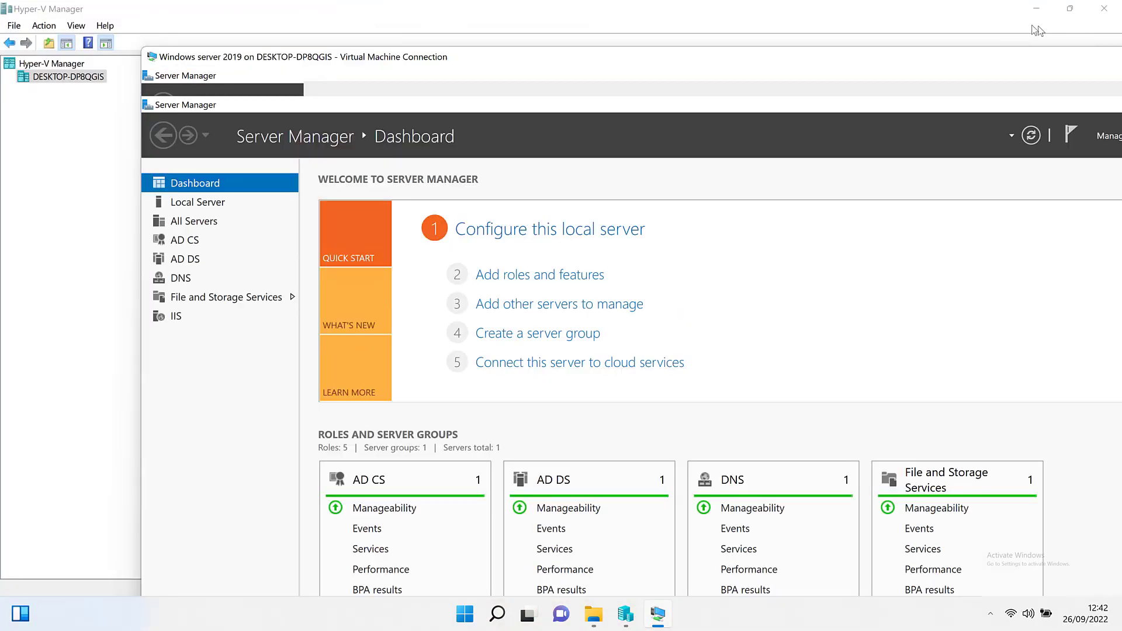
left_click(1035, 8)
left_click(1035, 8)
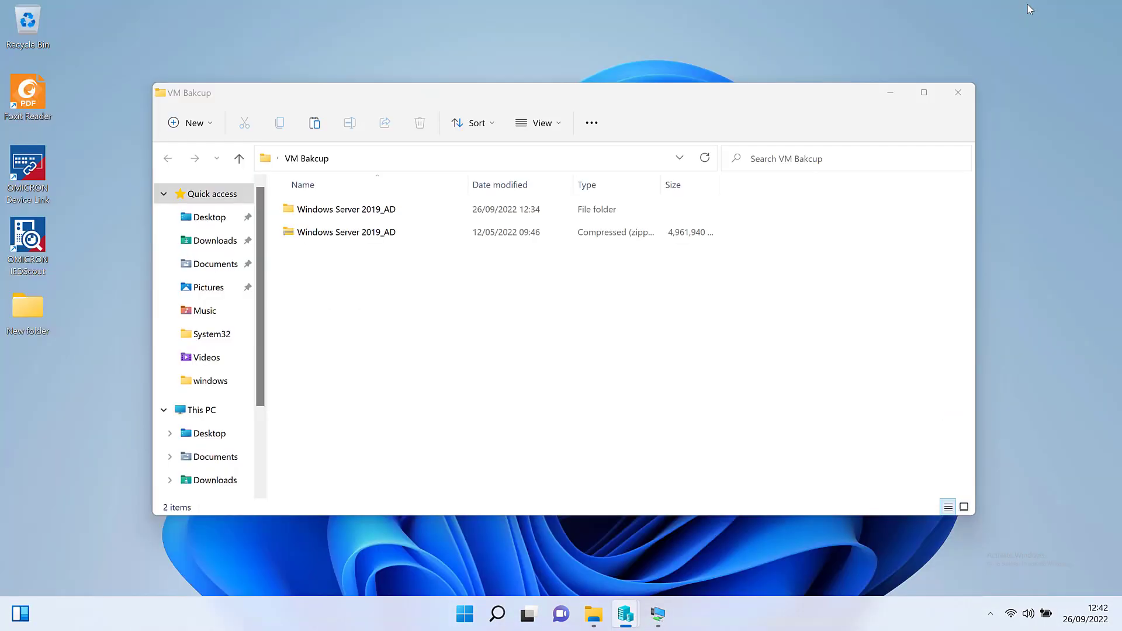
left_click(892, 94)
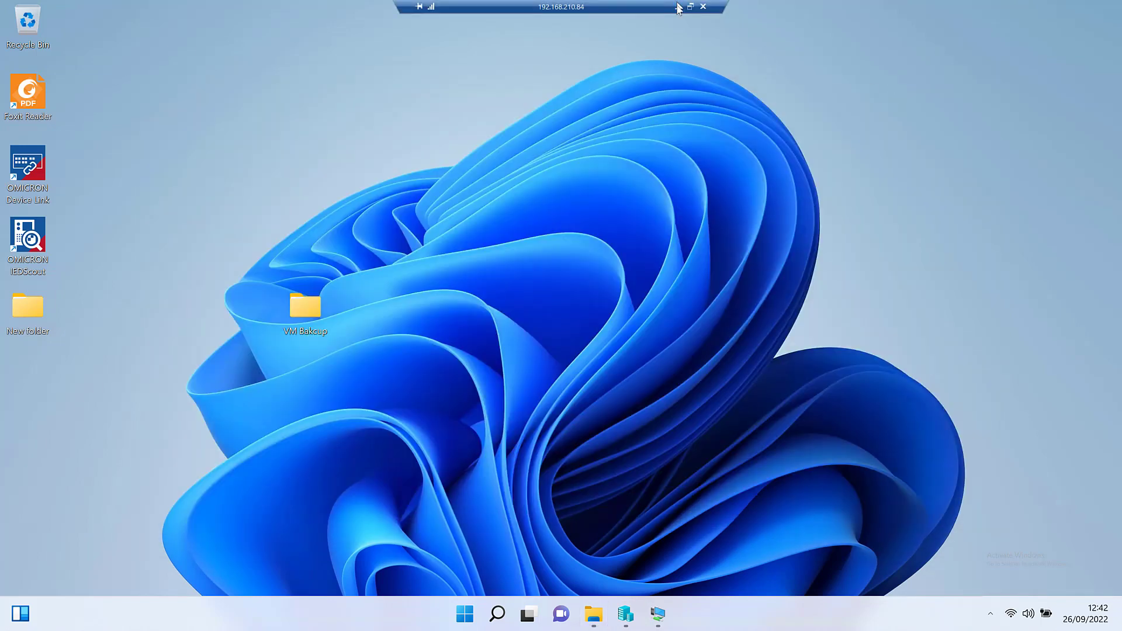
left_click(678, 6)
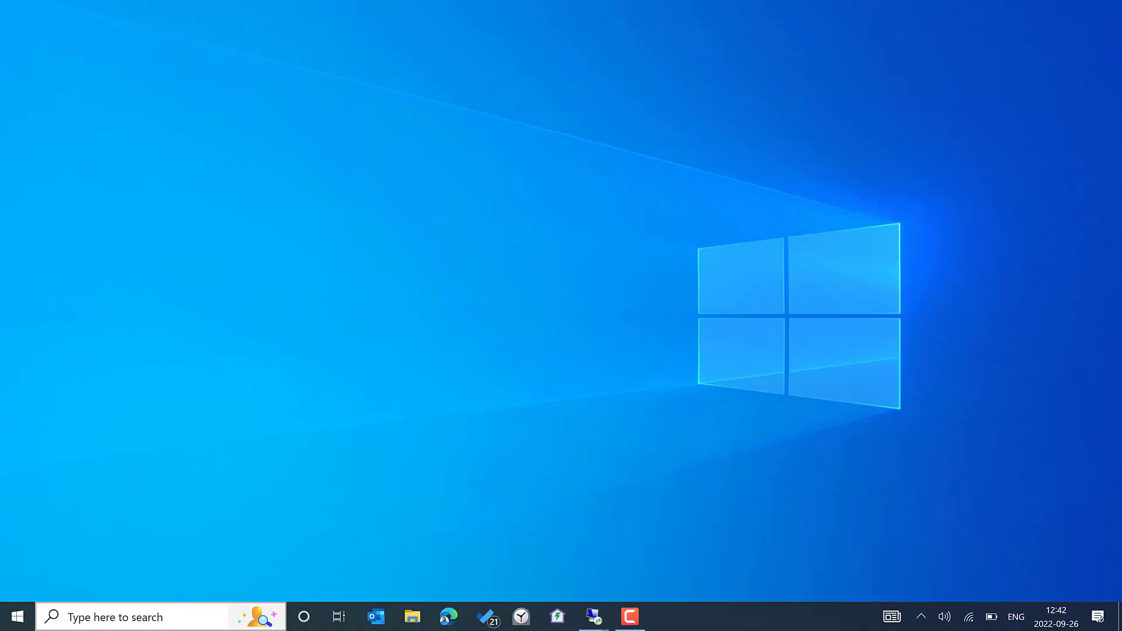